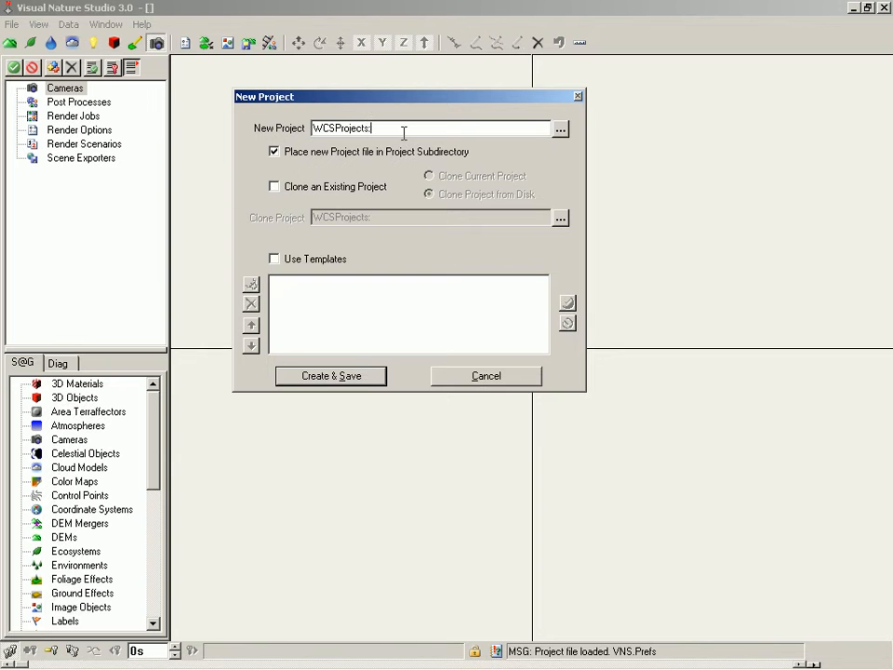
# Step: Name the new project Flyby and enable cloning from an existing project
pyautogui.write('Flyby')
pyautogui.press('Tab')
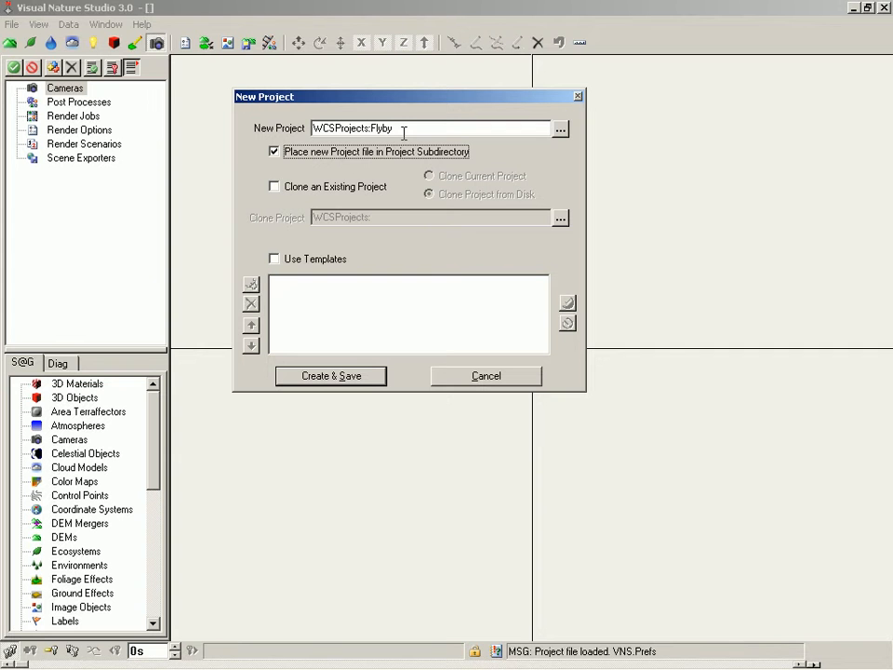
pyautogui.click(274, 187)
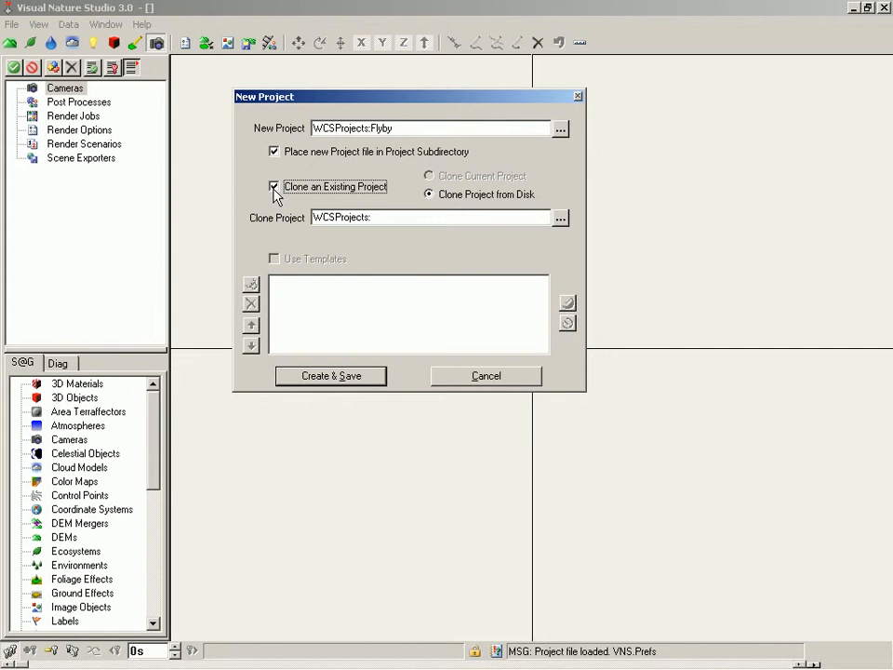
# Step: Create and save the project as a clone of Island.proj from the Island folder, without importing data
pyautogui.click(560, 218)
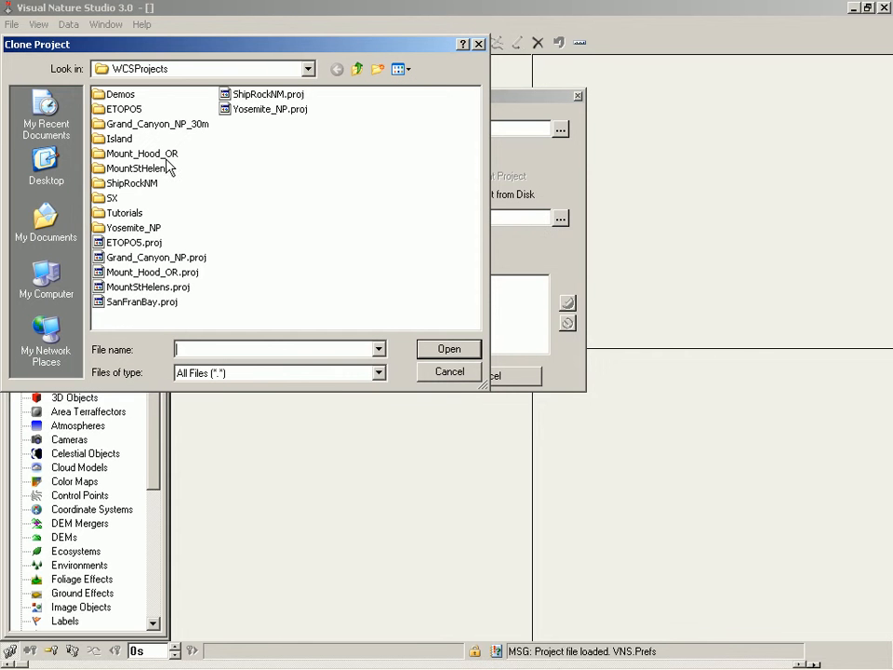
pyautogui.doubleClick(118, 139)
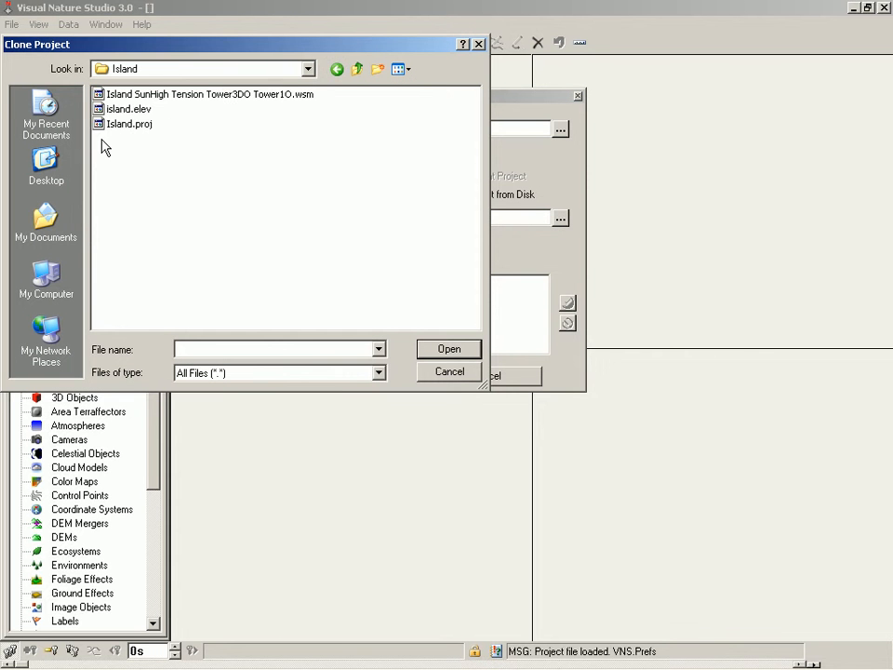
pyautogui.click(104, 125)
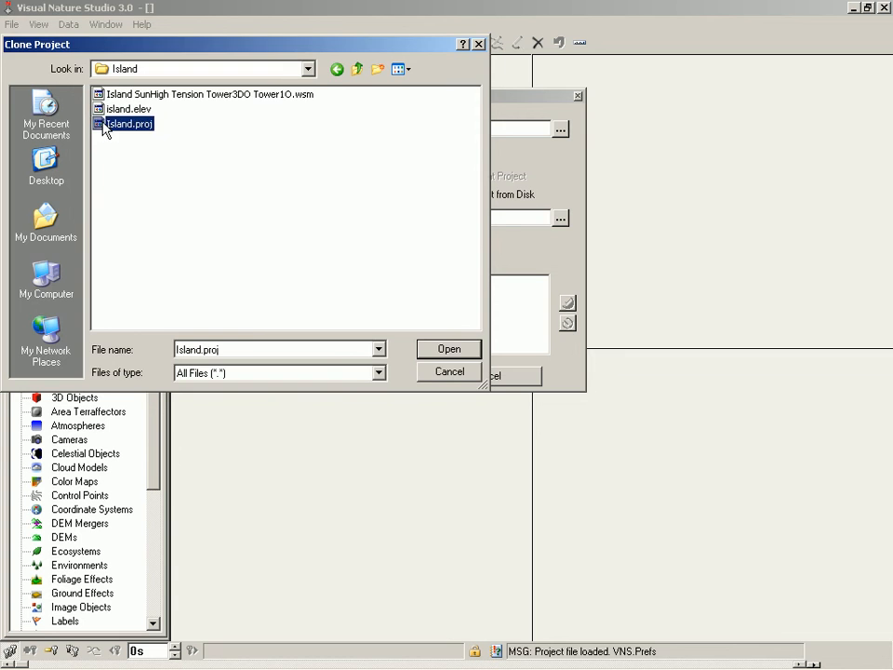
pyautogui.doubleClick(105, 125)
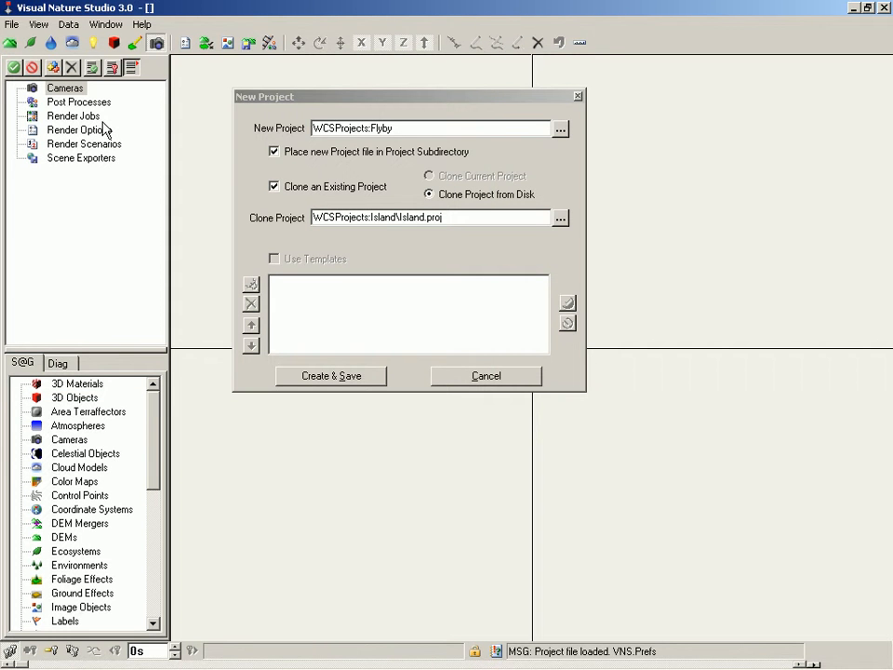
pyautogui.click(316, 376)
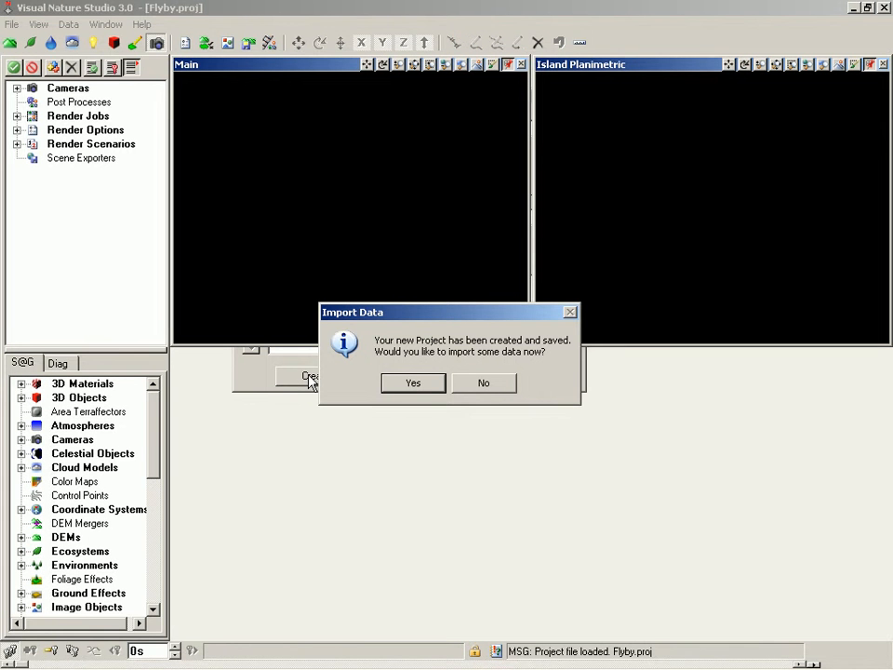
pyautogui.click(485, 385)
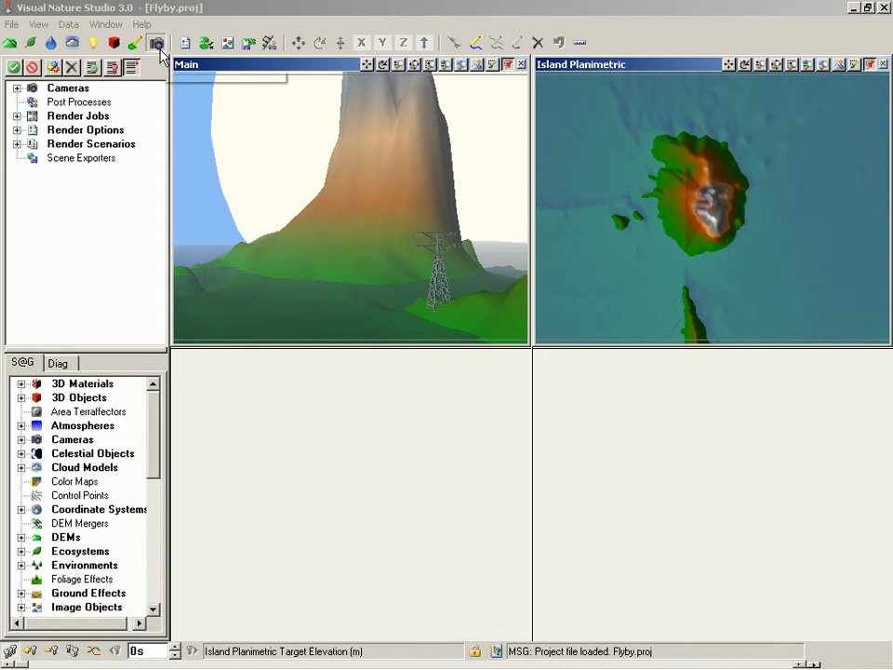
# Step: Create a key frame at 0 seconds for the Main camera's latitude, longitude and elevation
pyautogui.click(16, 89)
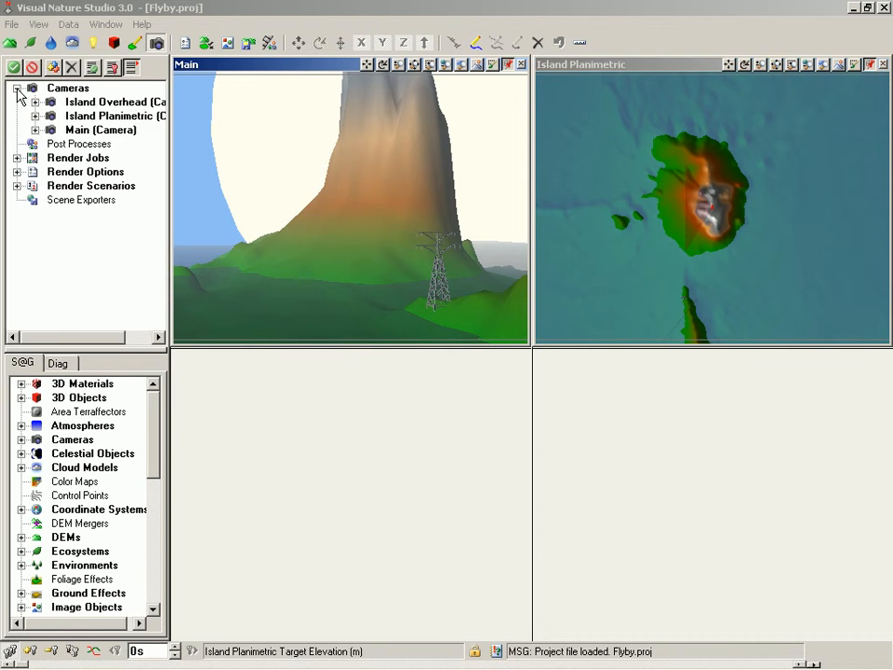
pyautogui.doubleClick(84, 131)
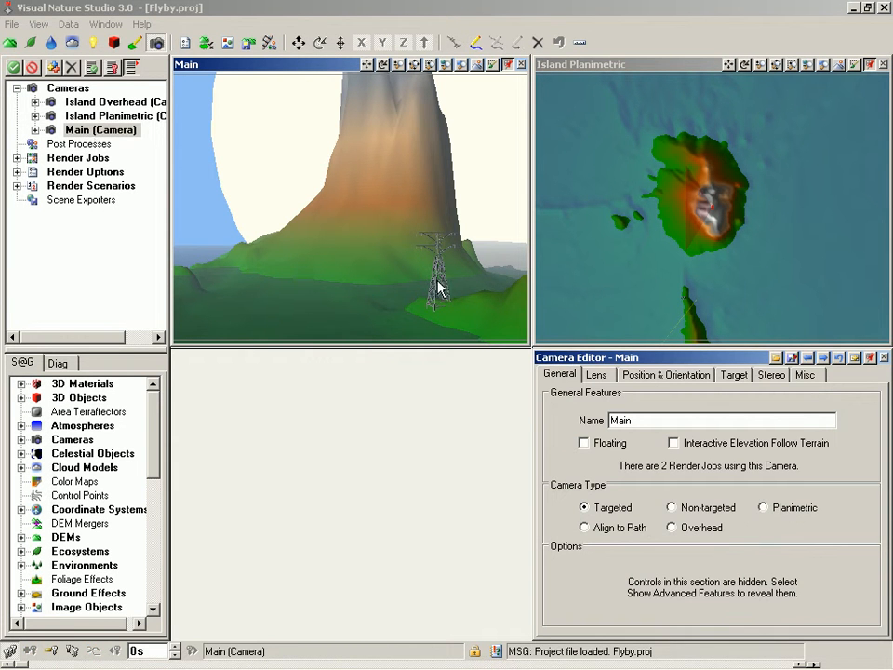
pyautogui.click(668, 375)
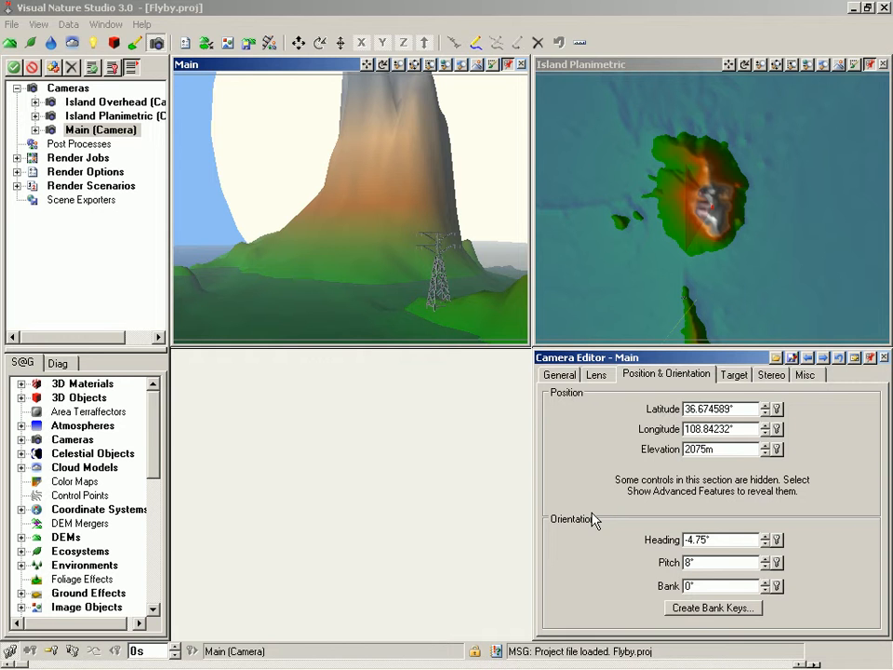
pyautogui.click(777, 410)
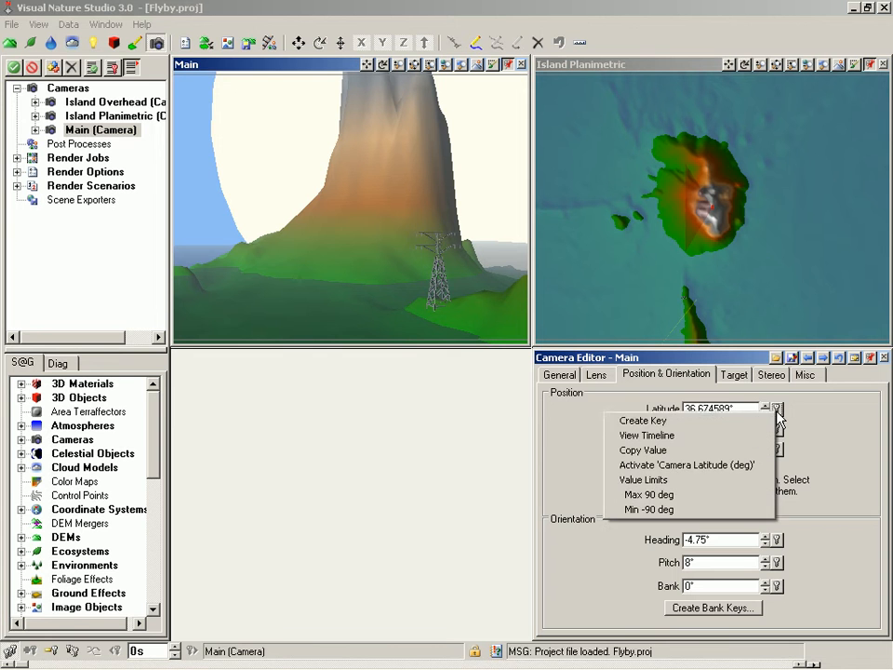
pyautogui.click(751, 423)
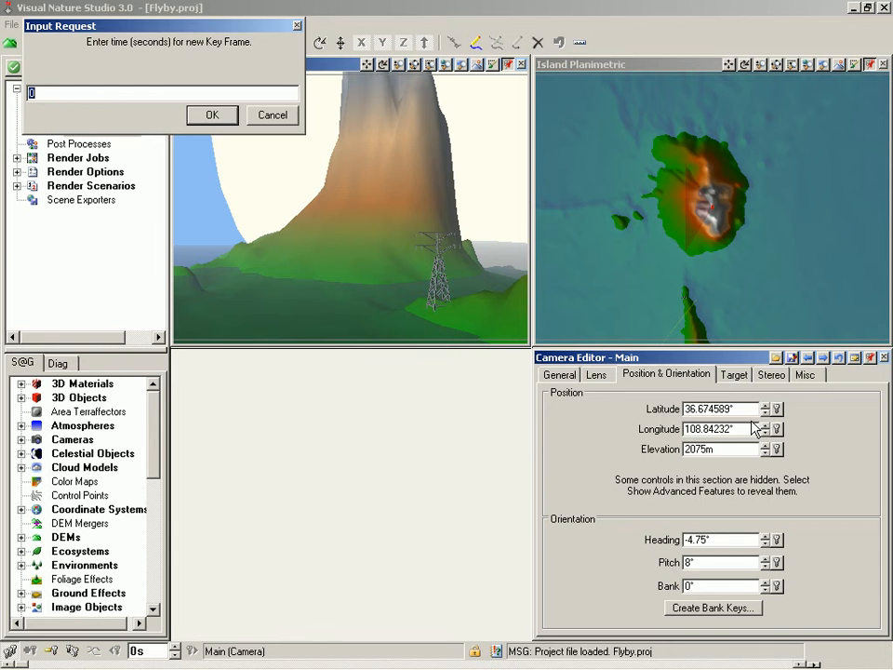
pyautogui.press('Return')
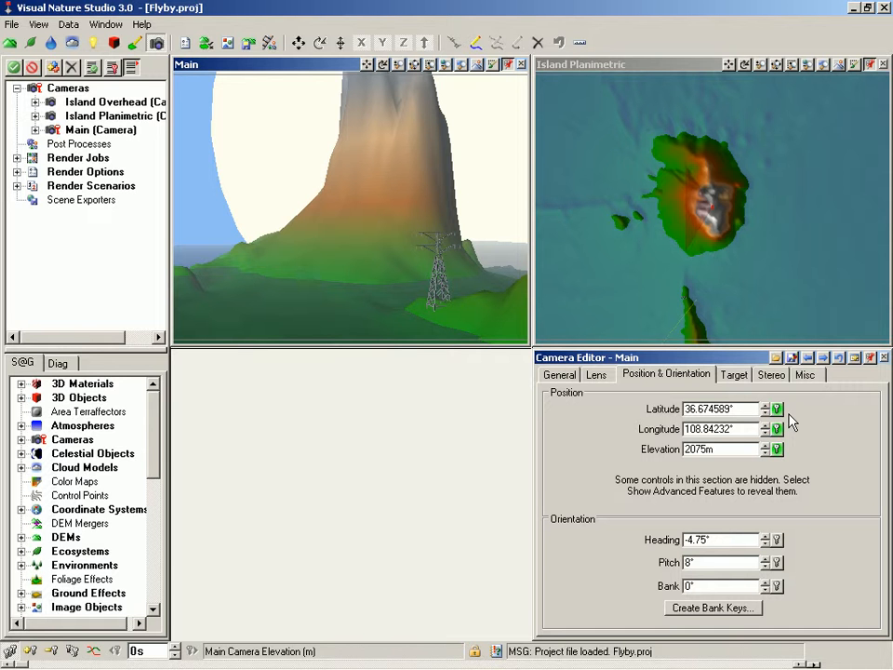
# Step: Move the Main camera to the sea northeast of the island at its current elevation and key that position at 20 seconds
pyautogui.click(35, 130)
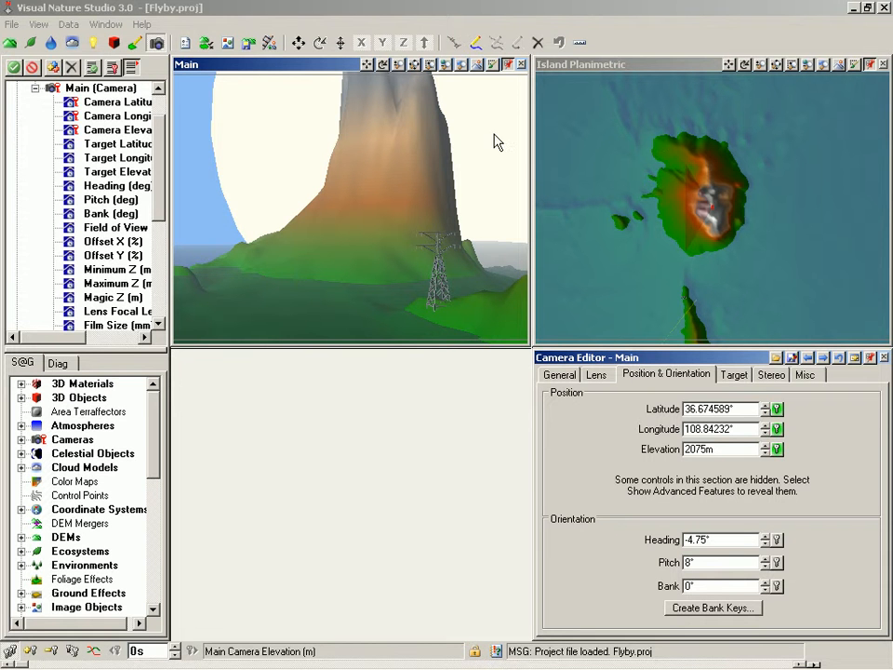
pyautogui.click(820, 127)
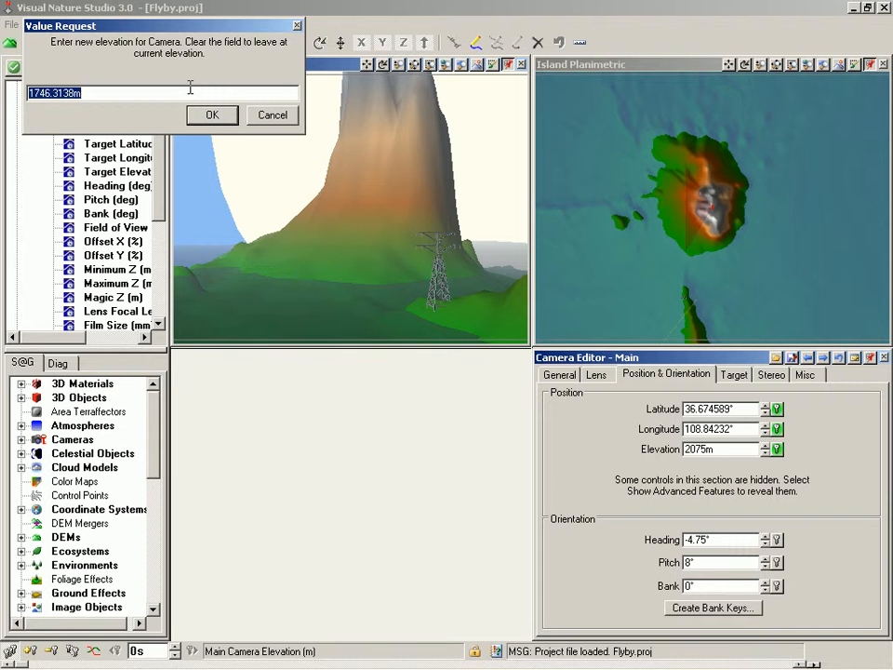
pyautogui.press('Delete')
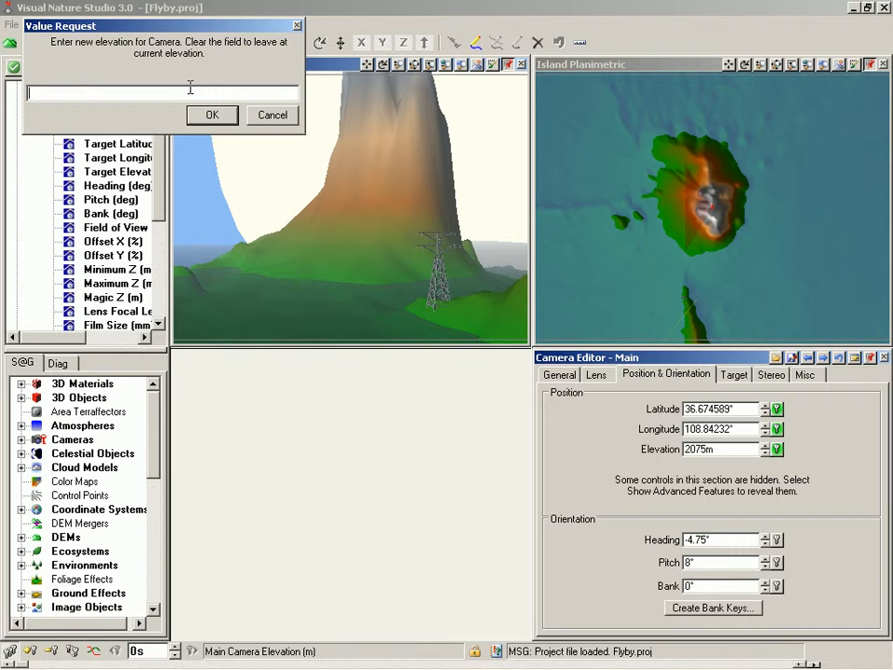
pyautogui.click(212, 115)
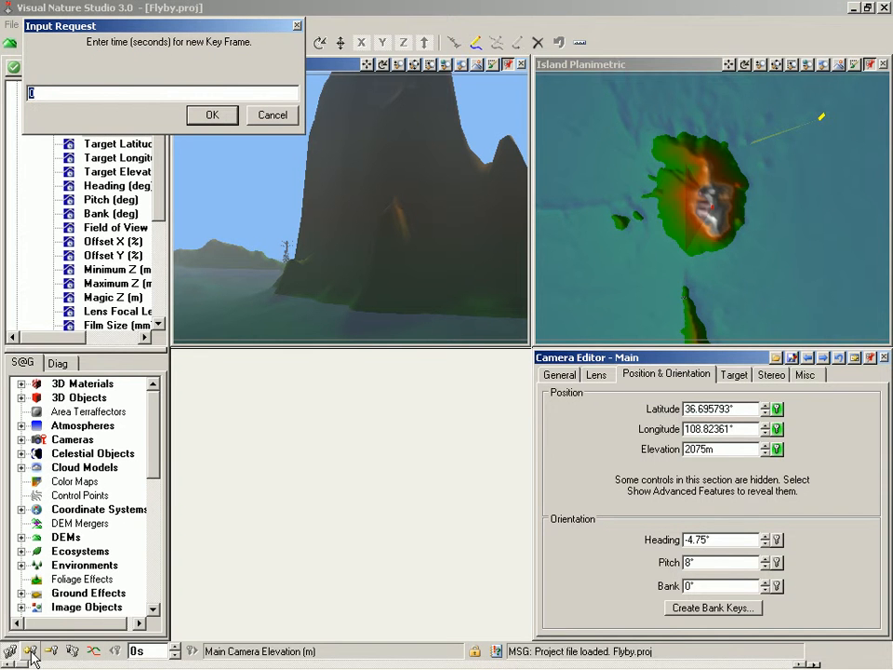
pyautogui.write('20')
pyautogui.press('Return')
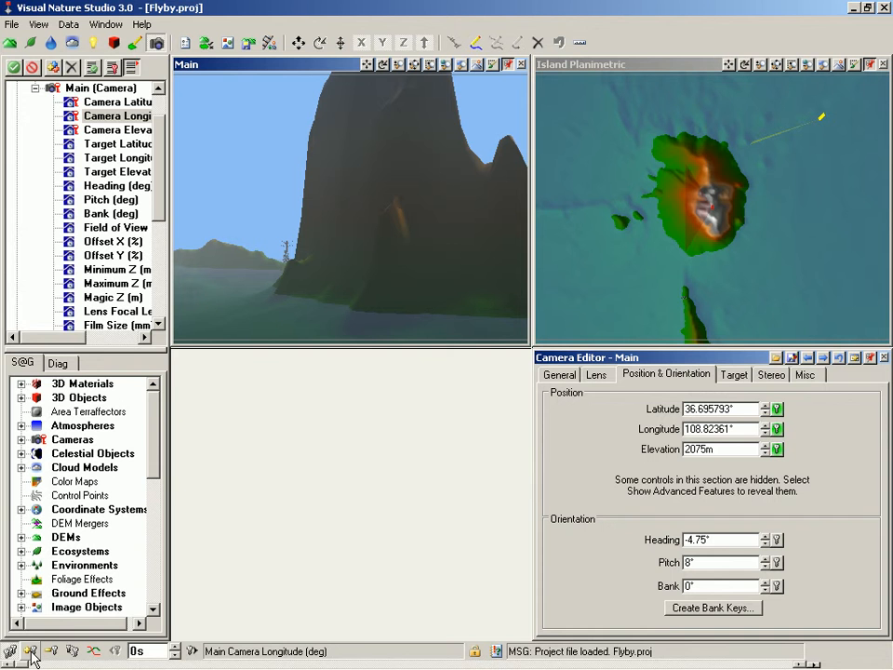
# Step: Switch back and forth between the 0-second and 20-second key frames to compare the Main camera's two views
pyautogui.click(191, 650)
pyautogui.click(113, 651)
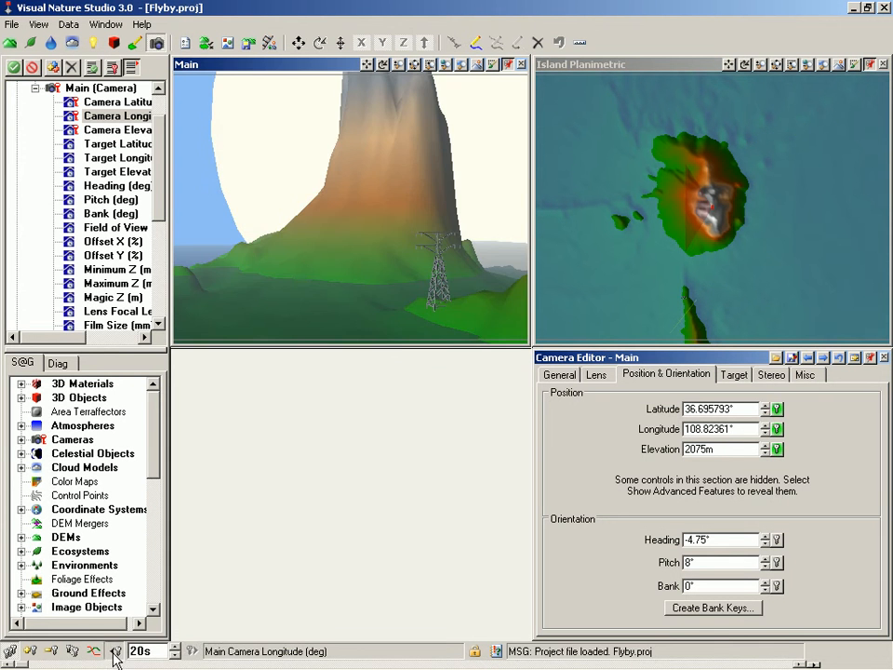
pyautogui.click(190, 650)
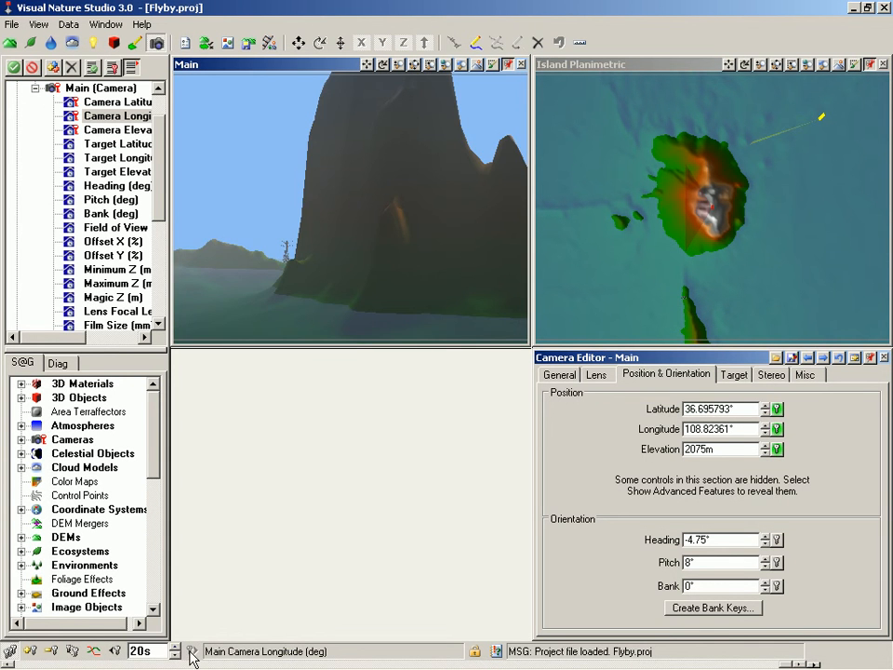
pyautogui.click(113, 652)
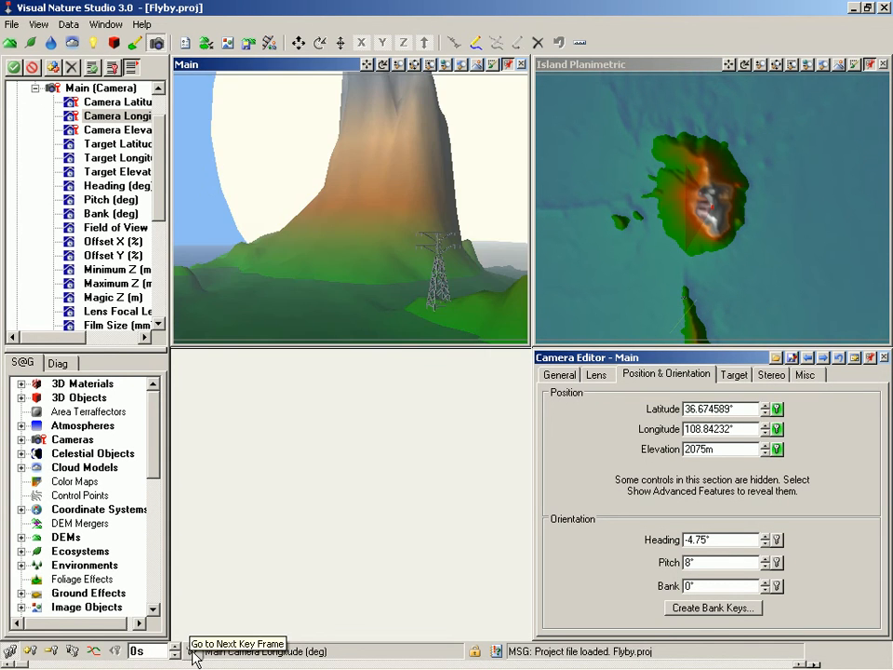
pyautogui.click(191, 651)
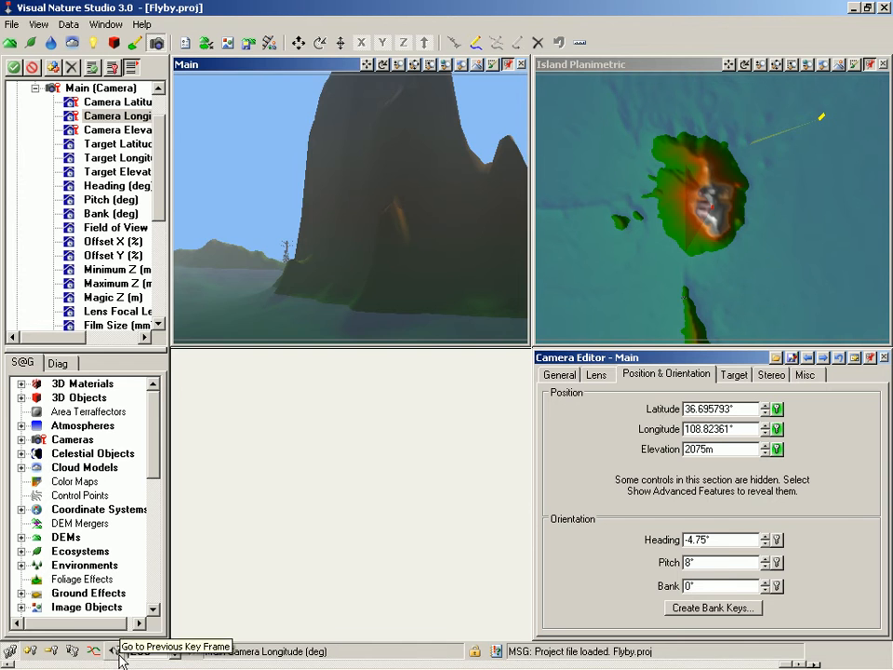
pyautogui.click(114, 651)
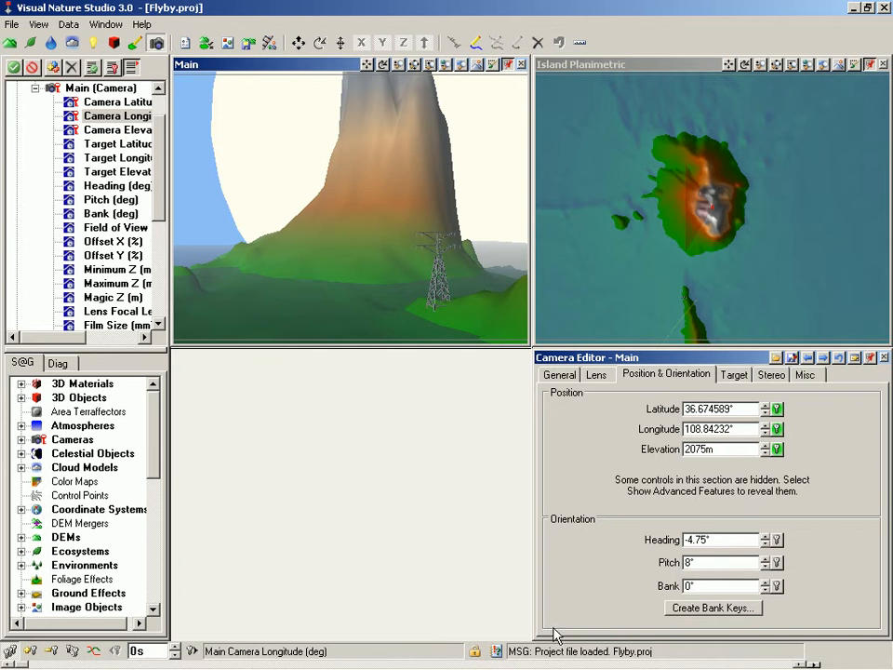
# Step: Scrub the animation to about 3.37 seconds and advance frame by frame to preview the camera passing the tower
pyautogui.click(817, 662)
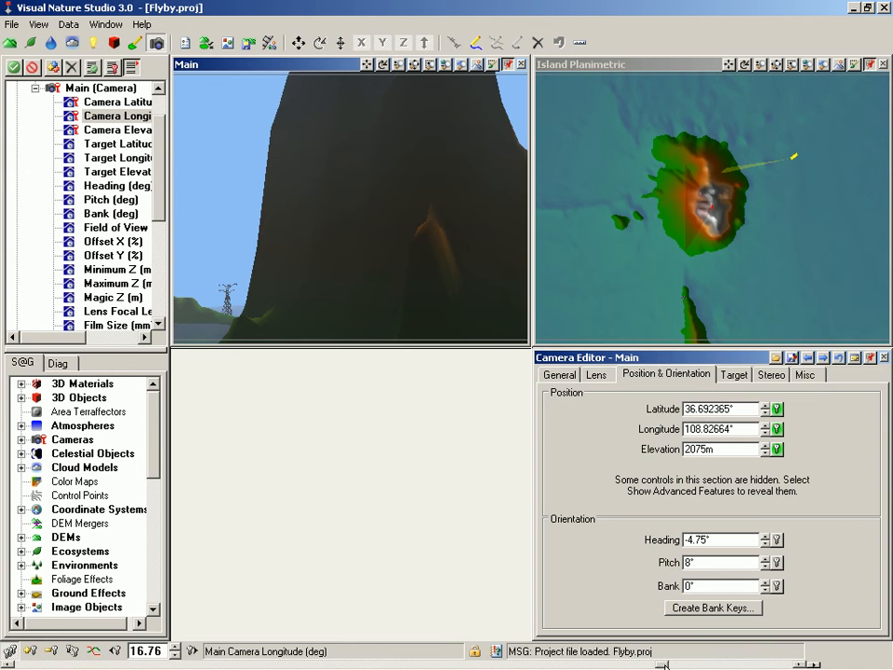
pyautogui.moveTo(662, 665); pyautogui.dragTo(154, 666)
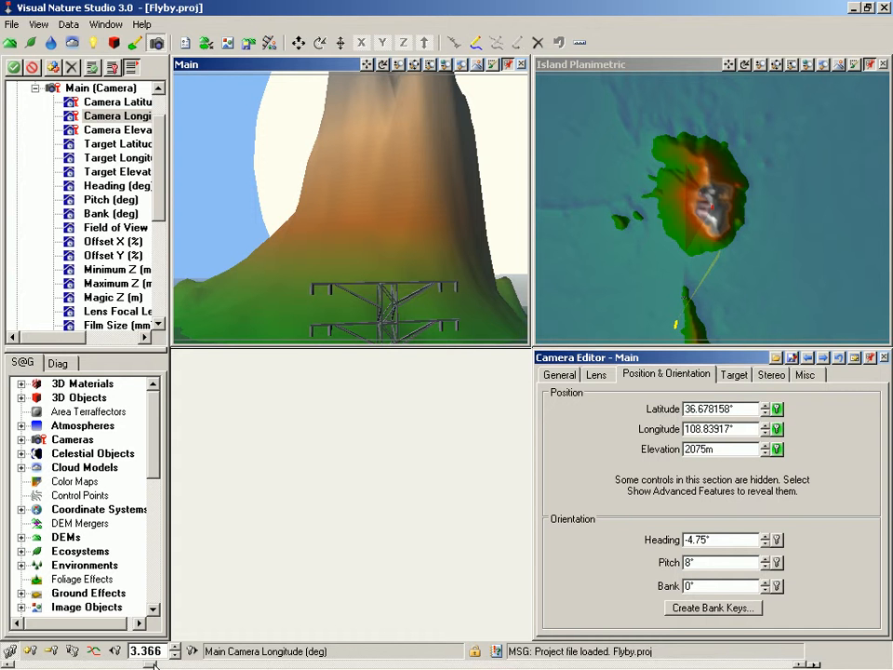
pyautogui.press('Right')
pyautogui.press('Right')
pyautogui.press('Right')
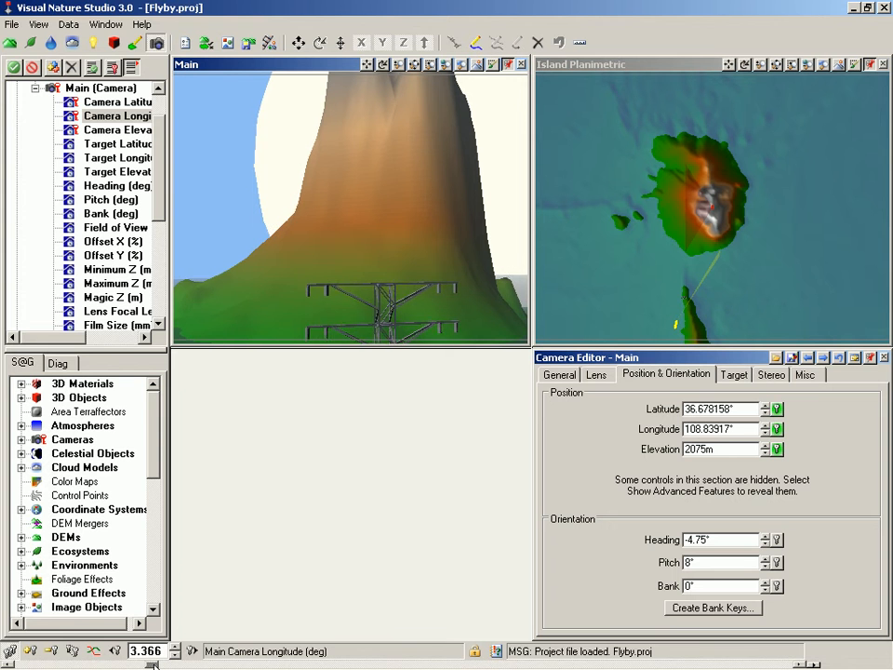
pyautogui.press('Right')
pyautogui.press('Right')
pyautogui.press('Right')
pyautogui.press('Right')
pyautogui.press('Right')
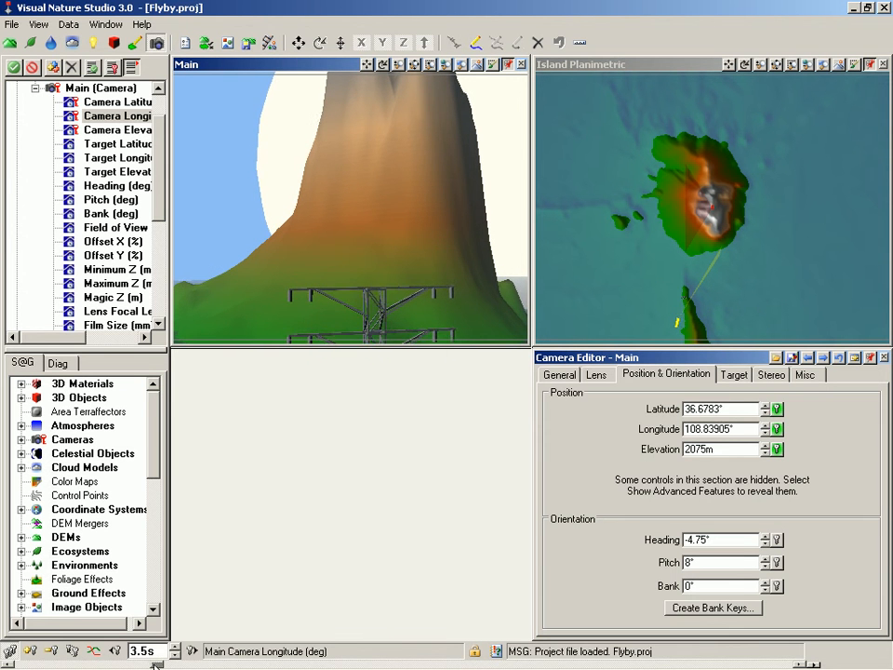
pyautogui.press('Right')
pyautogui.press('Right')
pyautogui.press('Right')
pyautogui.press('Right')
pyautogui.press('Right')
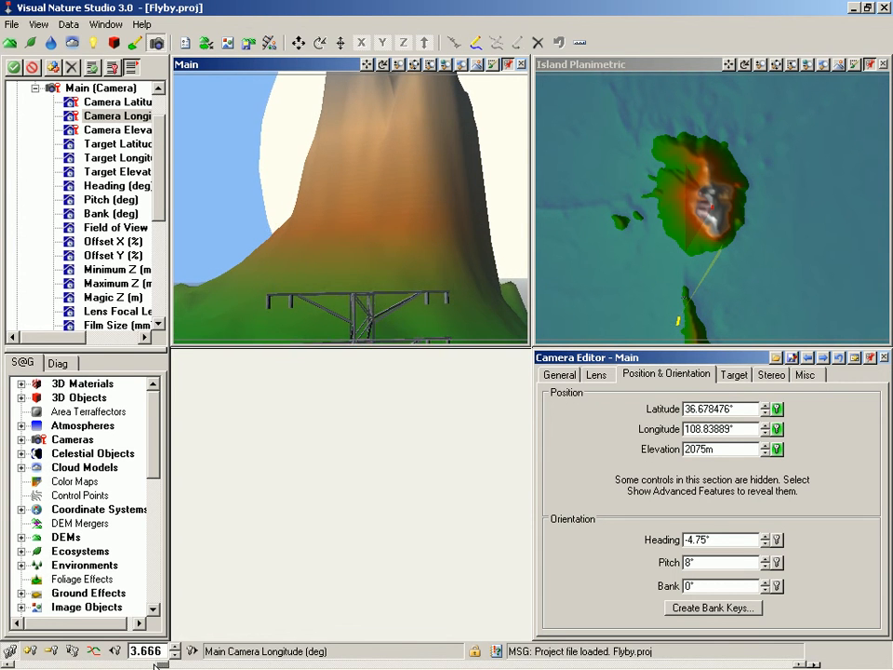
pyautogui.press('Right')
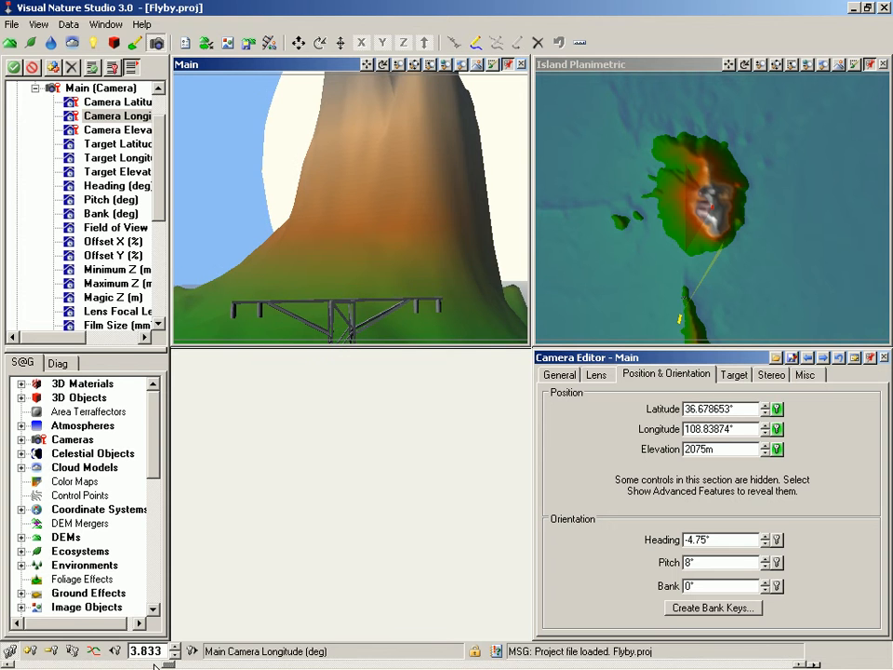
pyautogui.press('Right')
pyautogui.press('Right')
pyautogui.press('Right')
pyautogui.press('Right')
pyautogui.press('Right')
pyautogui.press('Right')
pyautogui.press('Right')
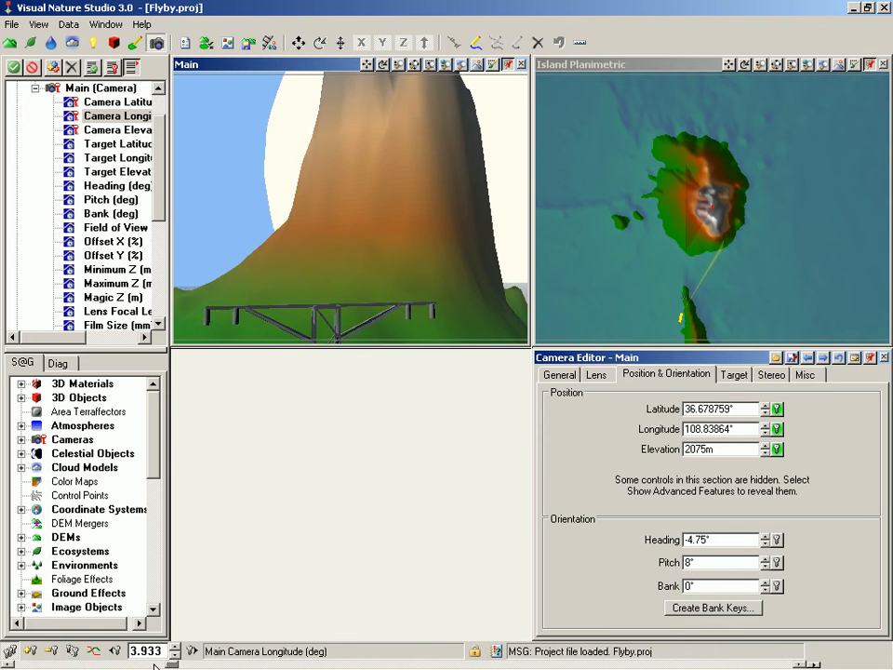
pyautogui.press('Right')
pyautogui.press('Right')
pyautogui.press('Right')
pyautogui.press('Right')
pyautogui.press('Right')
pyautogui.press('Right')
pyautogui.press('Right')
pyautogui.press('Right')
pyautogui.press('Right')
pyautogui.press('Right')
pyautogui.press('Right')
pyautogui.press('Right')
pyautogui.press('Right')
pyautogui.press('Right')
pyautogui.press('Right')
pyautogui.press('Right')
pyautogui.press('Right')
pyautogui.press('Right')
pyautogui.press('Right')
pyautogui.press('Right')
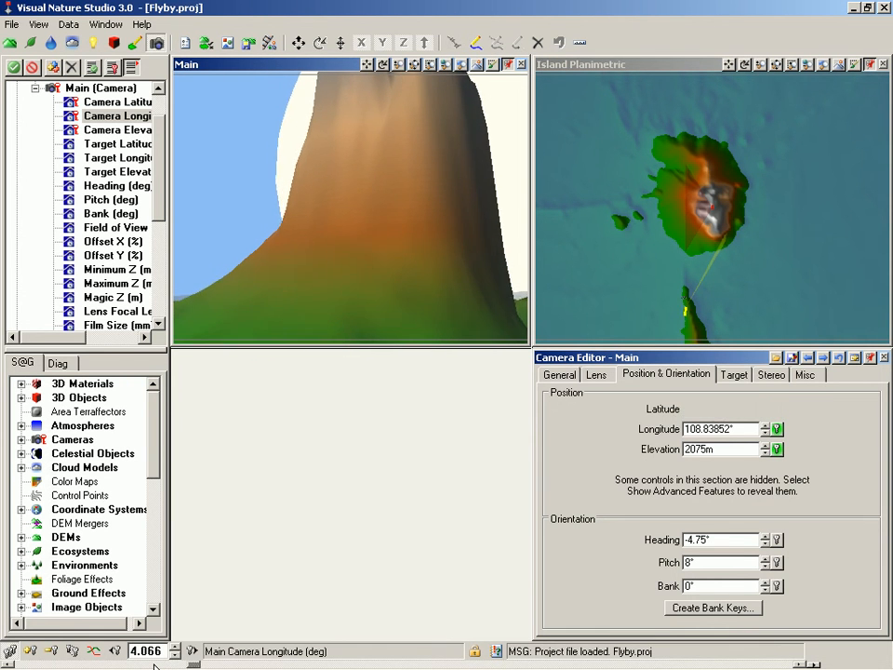
# Step: Step the animation backward frame by frame and return to about 3.33 seconds, before the camera passes the tower
pyautogui.press('Left')
pyautogui.press('Left')
pyautogui.press('Left')
pyautogui.press('Left')
pyautogui.press('Left')
pyautogui.press('Left')
pyautogui.press('Left')
pyautogui.press('Left')
pyautogui.press('Left')
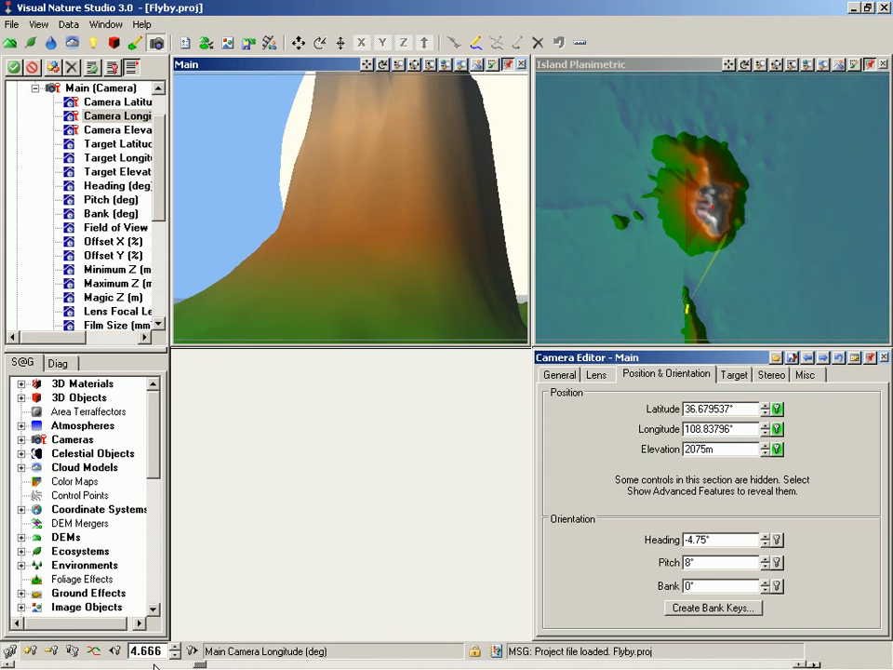
pyautogui.press('Left')
pyautogui.press('Left')
pyautogui.press('Left')
pyautogui.press('Left')
pyautogui.press('Left')
pyautogui.press('Left')
pyautogui.press('Left')
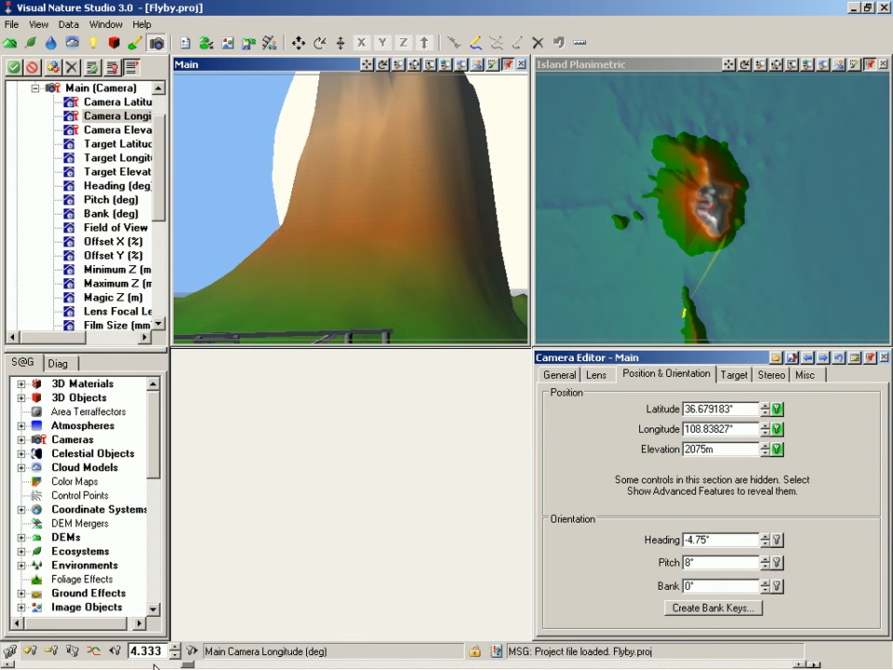
pyautogui.click(155, 664)
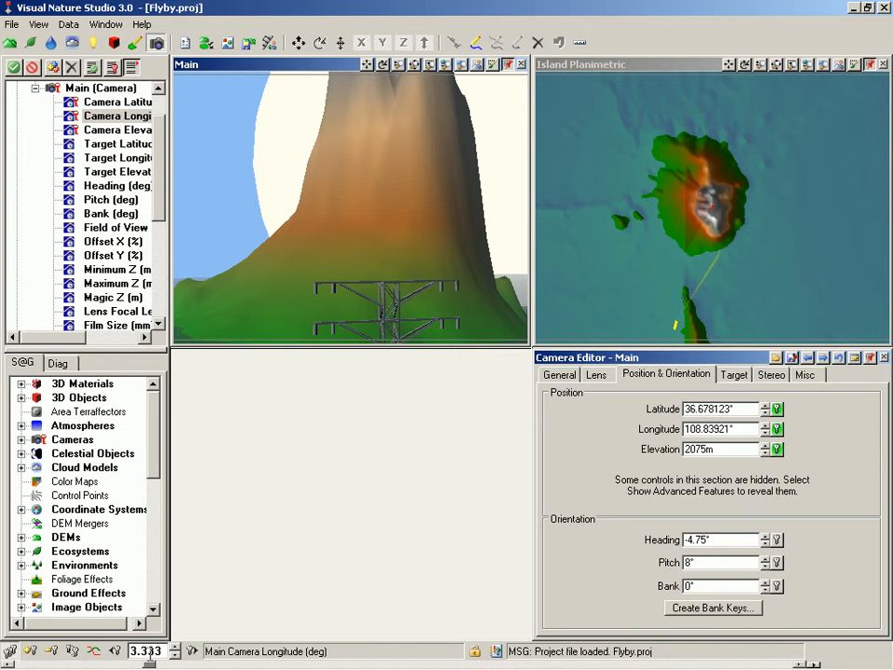
# Step: Return to the 0-second key frame and open the Main camera's Camera Latitude timeline, placing its window clear of the parameter list
pyautogui.click(115, 653)
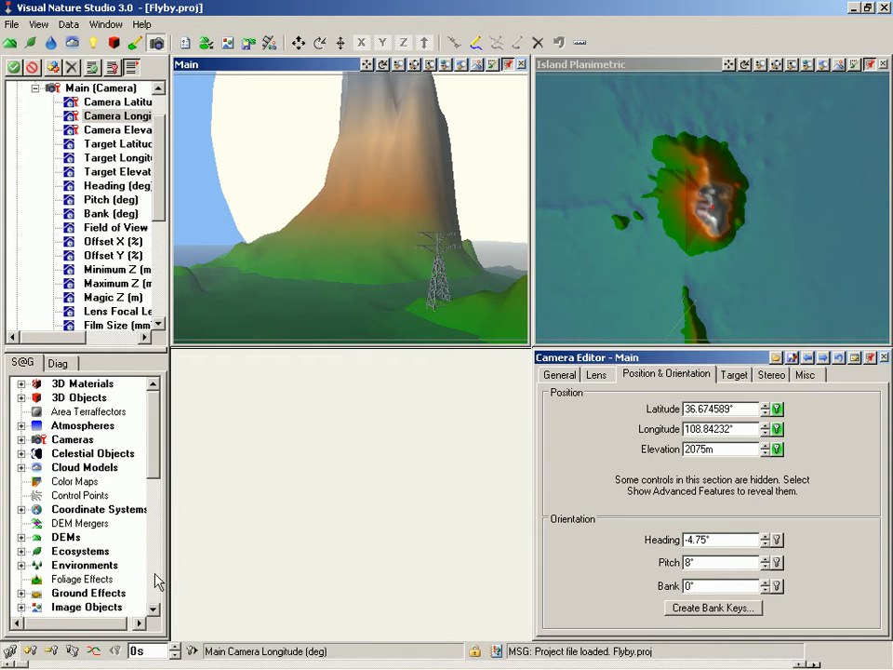
pyautogui.click(112, 103)
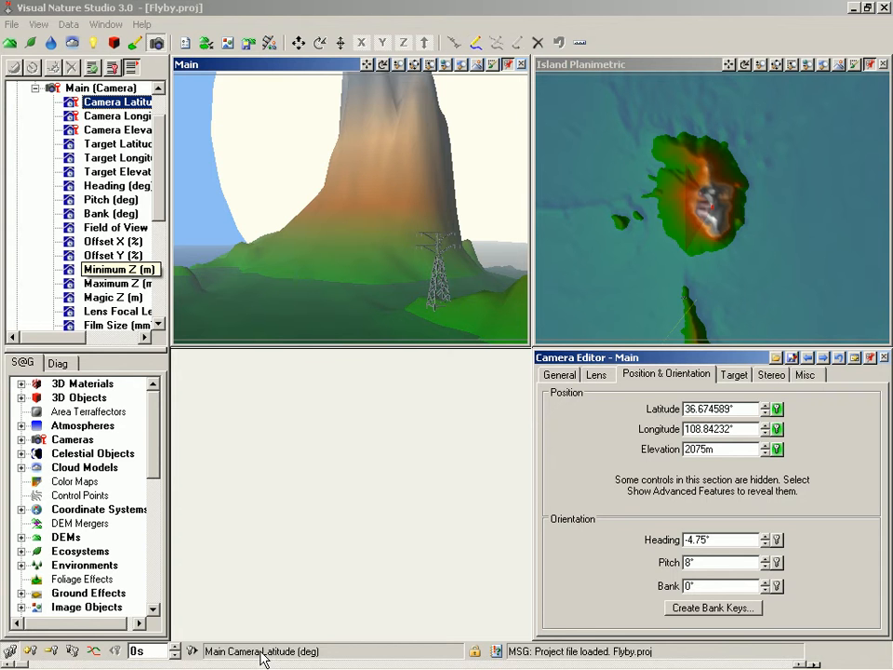
pyautogui.click(97, 652)
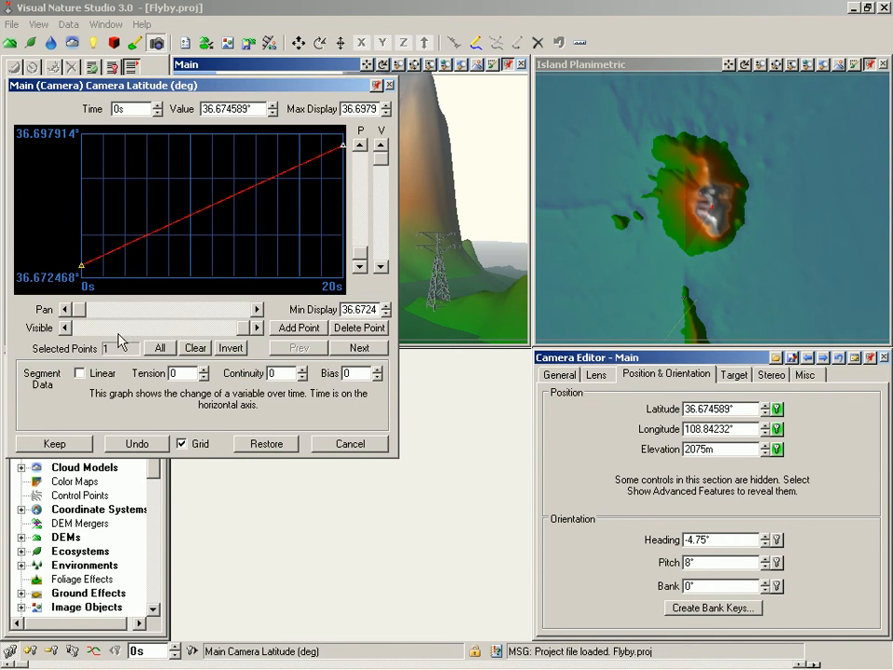
pyautogui.moveTo(167, 85); pyautogui.dragTo(386, 131)
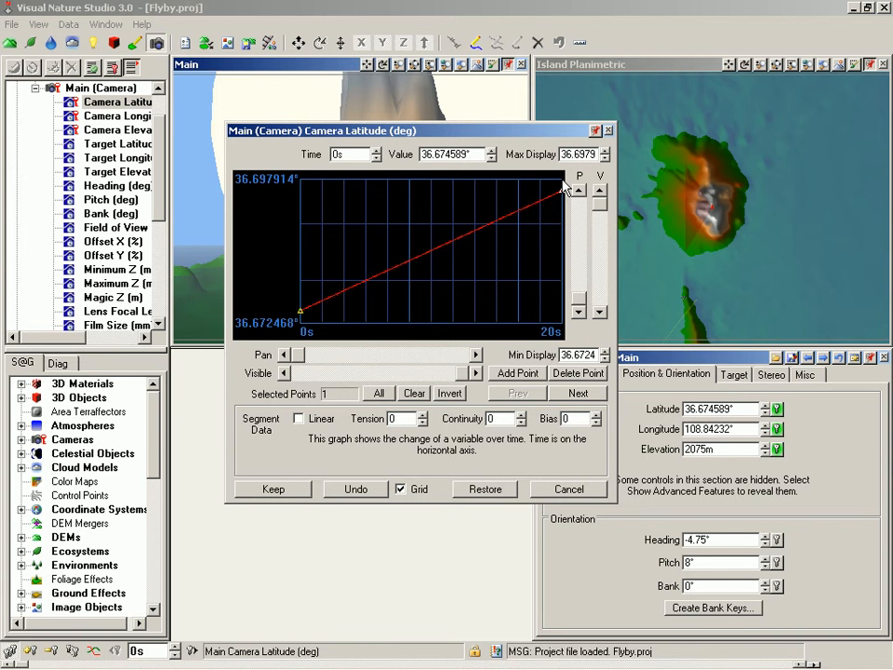
# Step: Show the advanced features in the Main camera's editor, including Velocity Distribution, and return to the latitude timeline
pyautogui.click(672, 362)
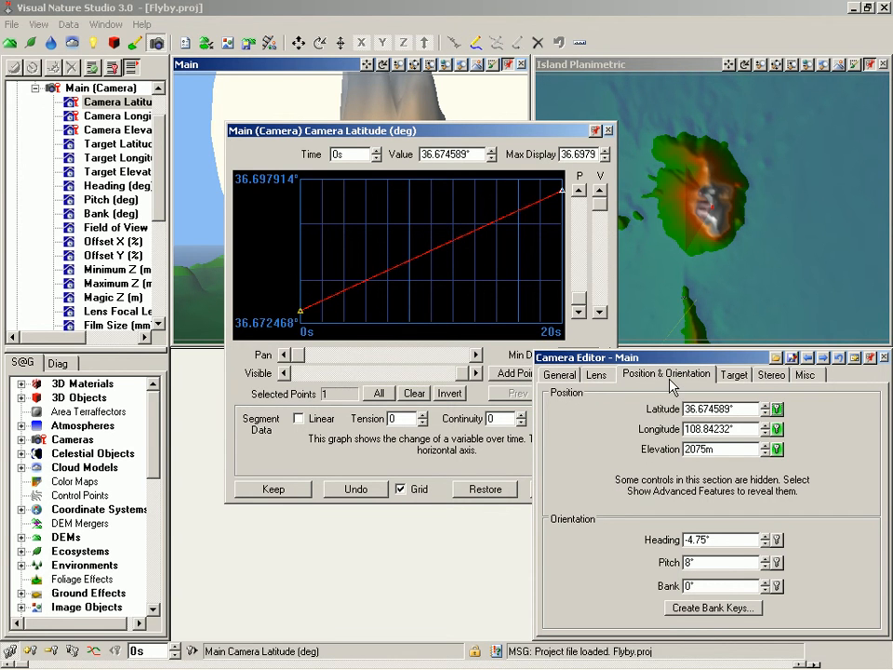
pyautogui.click(855, 359)
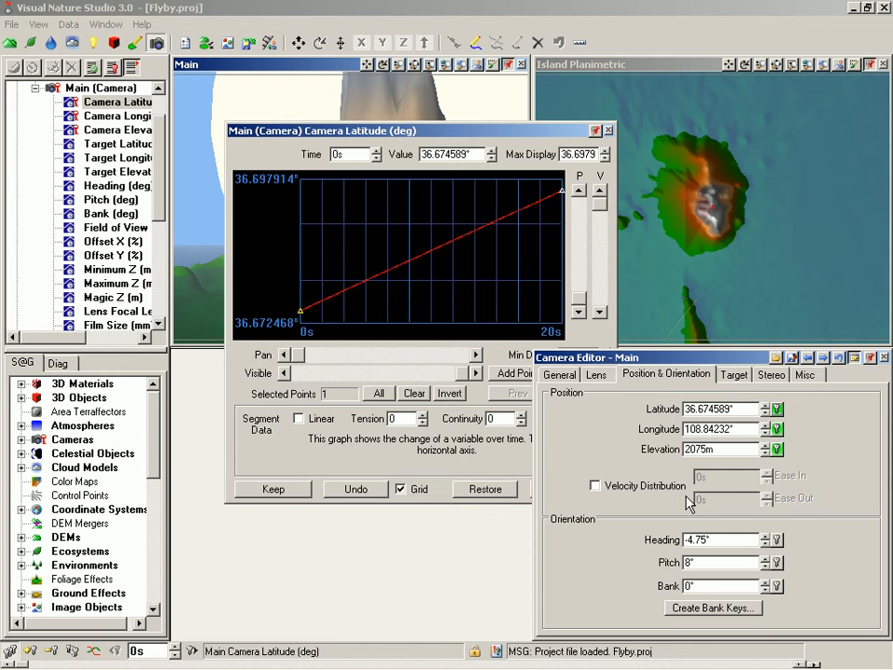
pyautogui.click(434, 134)
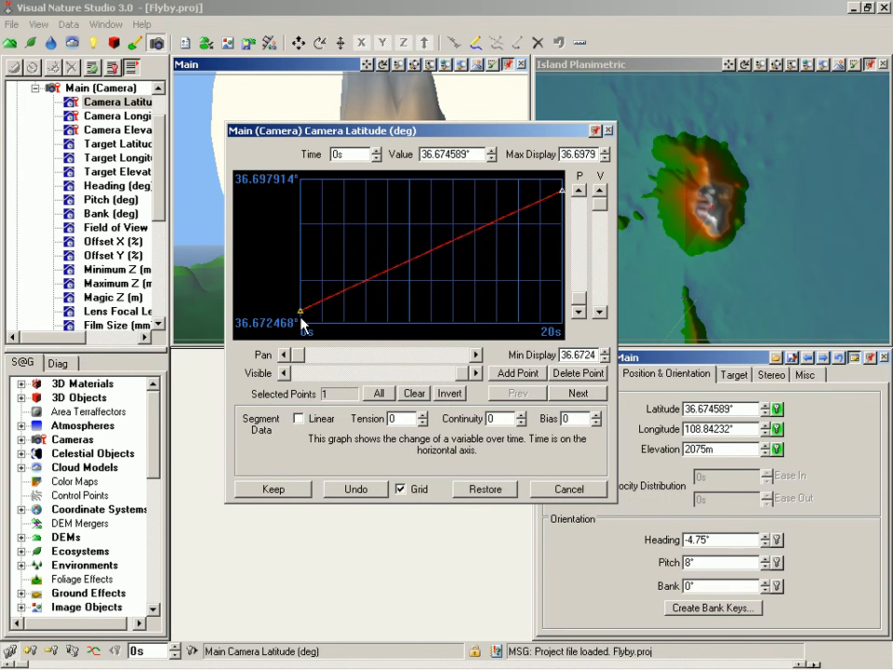
# Step: Set the Tension of the 0-second key on the Camera Latitude graph to 1
pyautogui.click(423, 416)
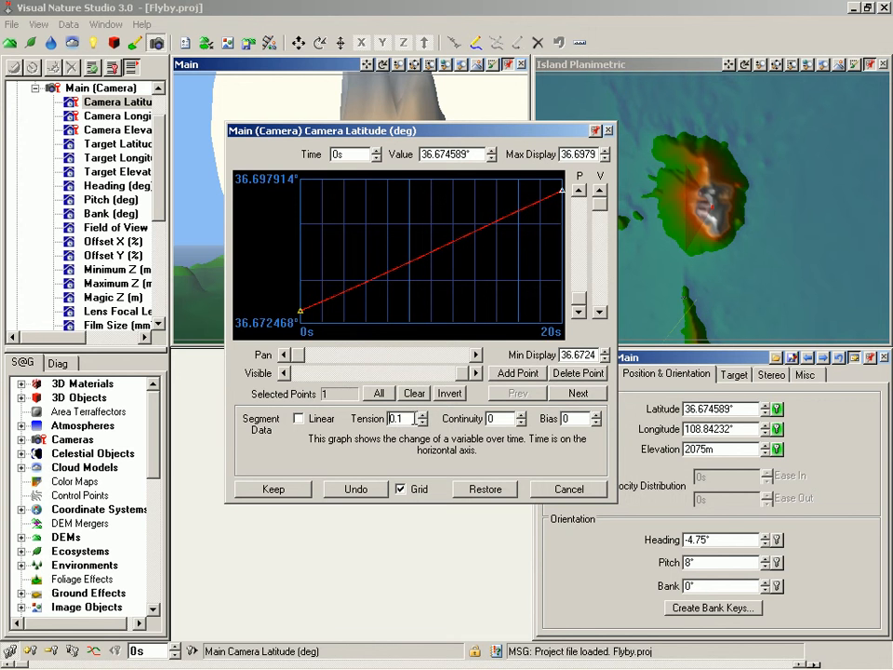
pyautogui.click(424, 416)
pyautogui.click(423, 416)
pyautogui.moveTo(409, 419); pyautogui.dragTo(371, 432)
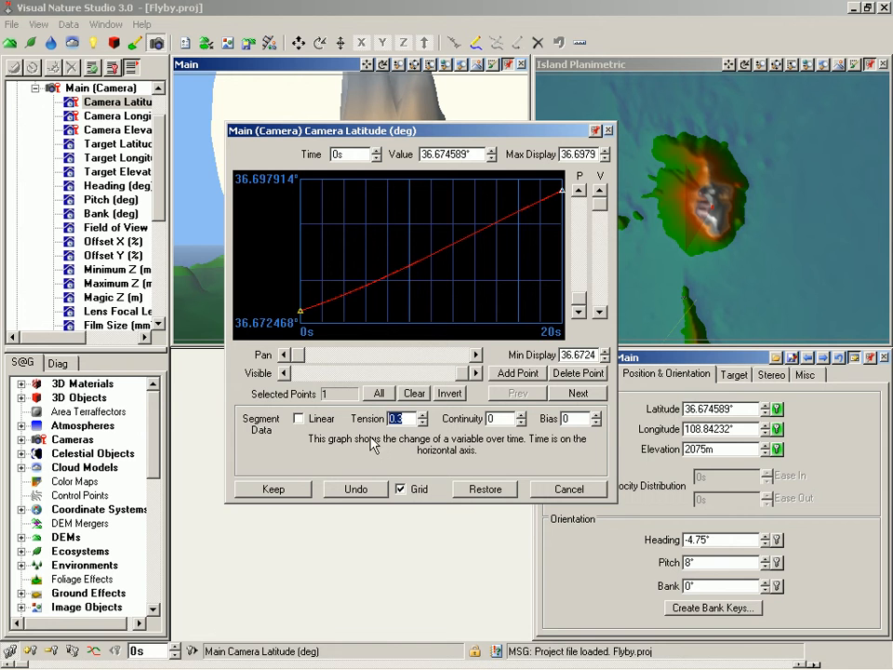
pyautogui.write('1')
pyautogui.press('Tab')
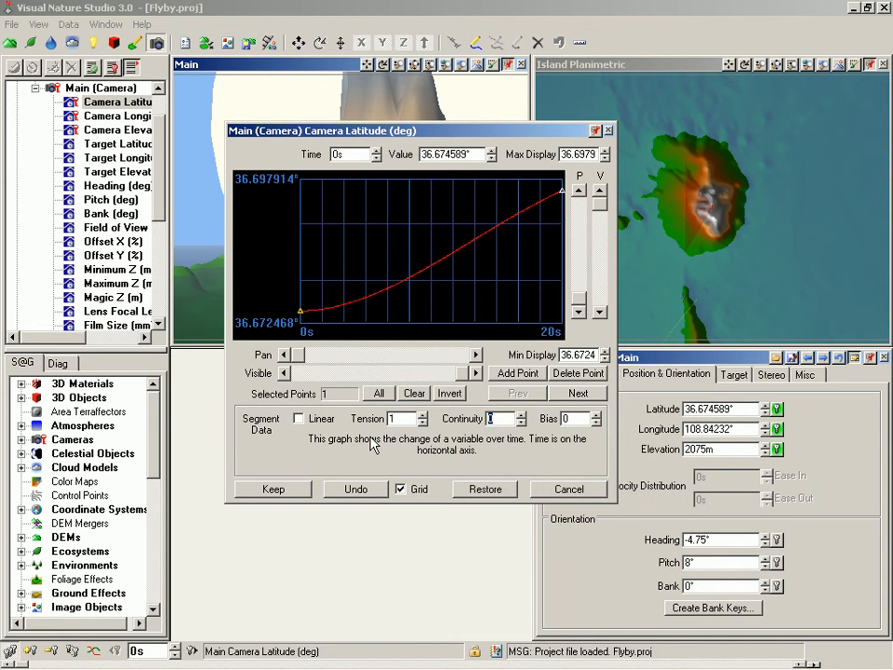
# Step: Set the Tension of the 20-second Camera Latitude key to 1, keep the changes and refresh the Main view
pyautogui.click(561, 190)
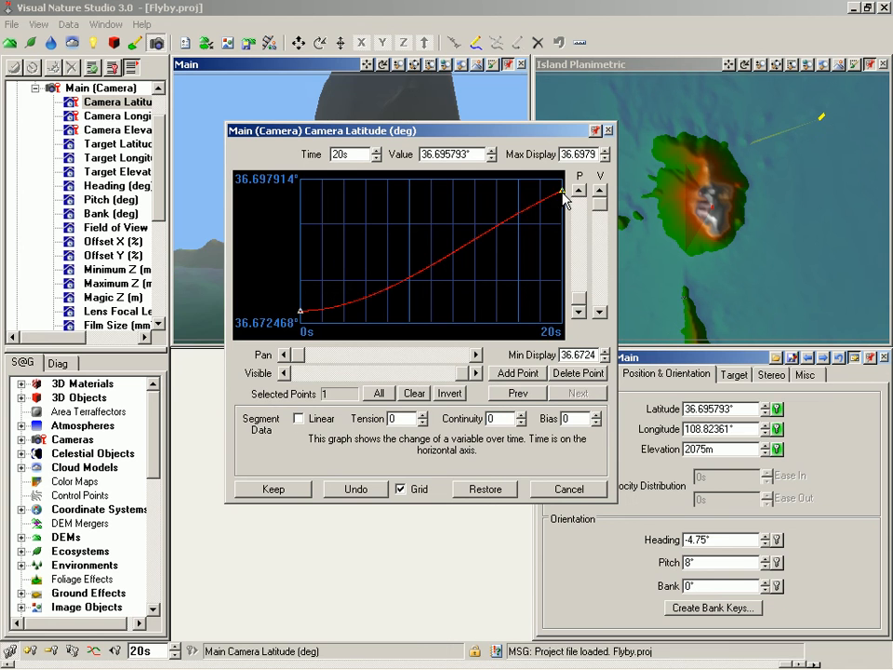
pyautogui.doubleClick(409, 418)
pyautogui.write('1')
pyautogui.press('Tab')
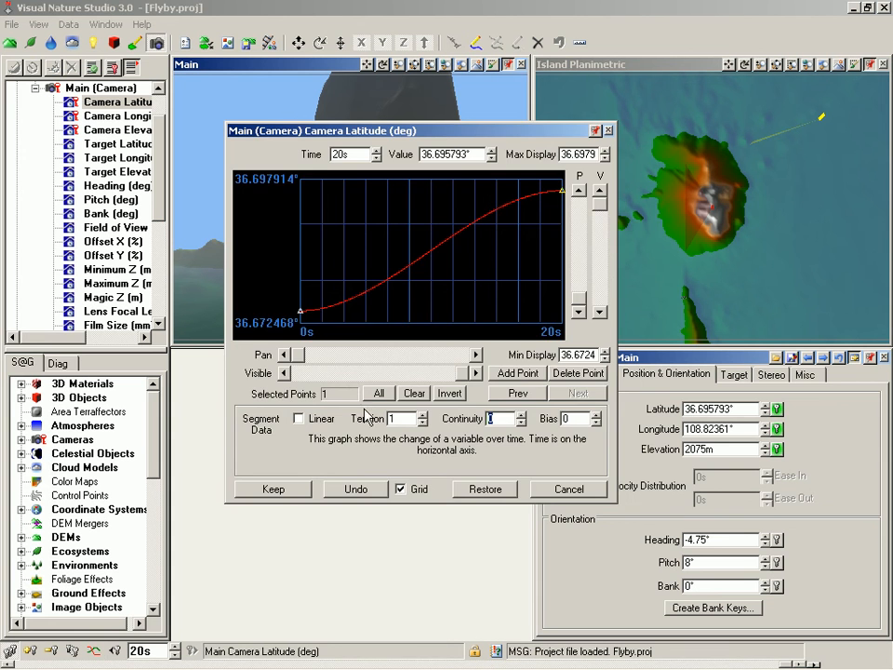
pyautogui.click(285, 491)
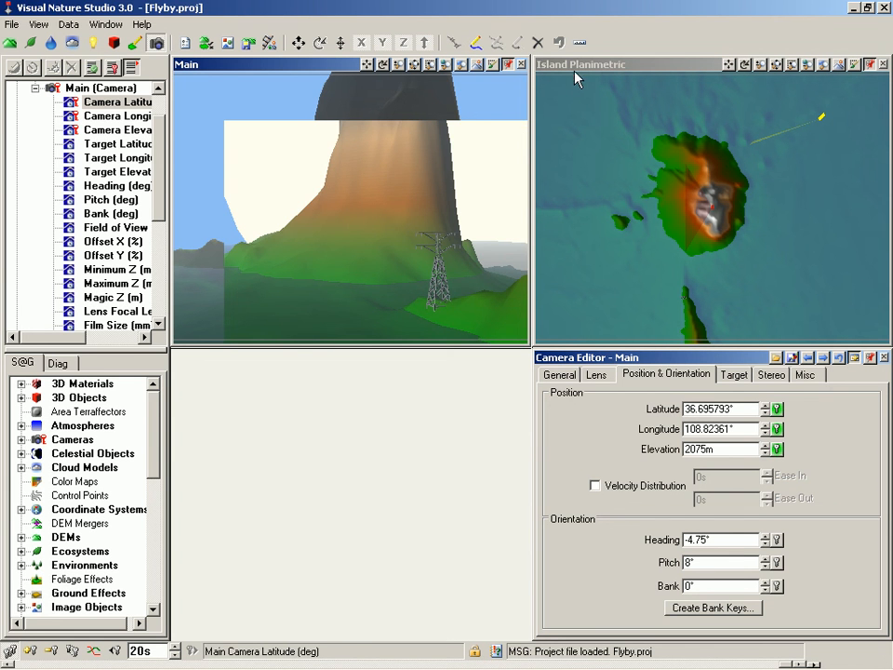
pyautogui.click(331, 66)
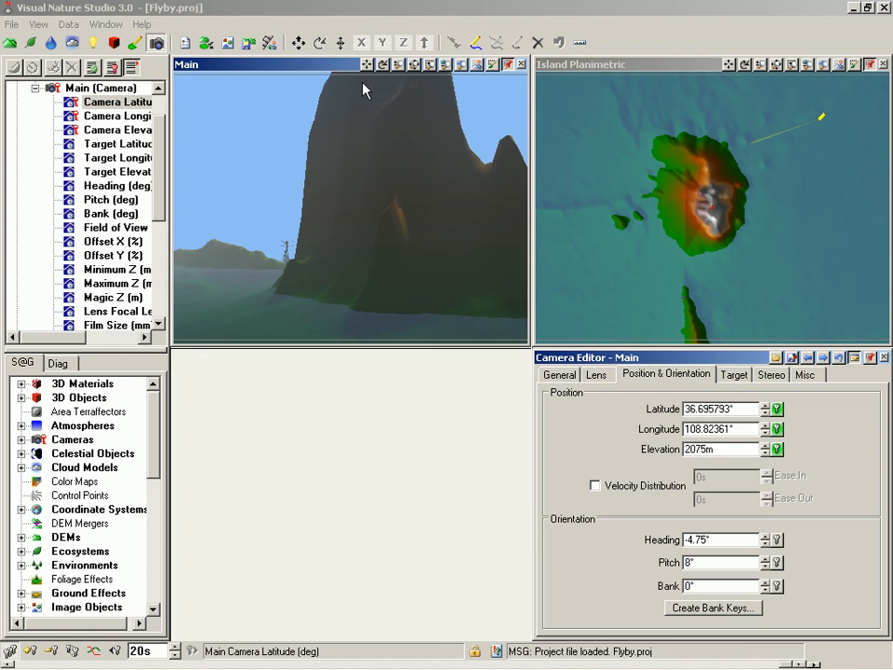
pyautogui.click(568, 70)
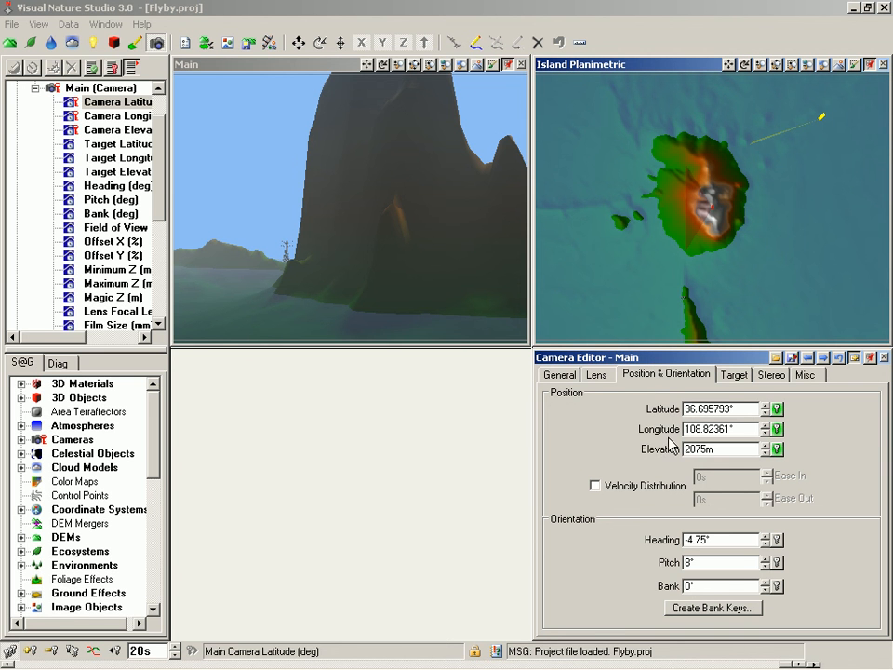
# Step: Open the Camera Longitude timeline and set the Tension of its 0-second key to 1
pyautogui.click(777, 431)
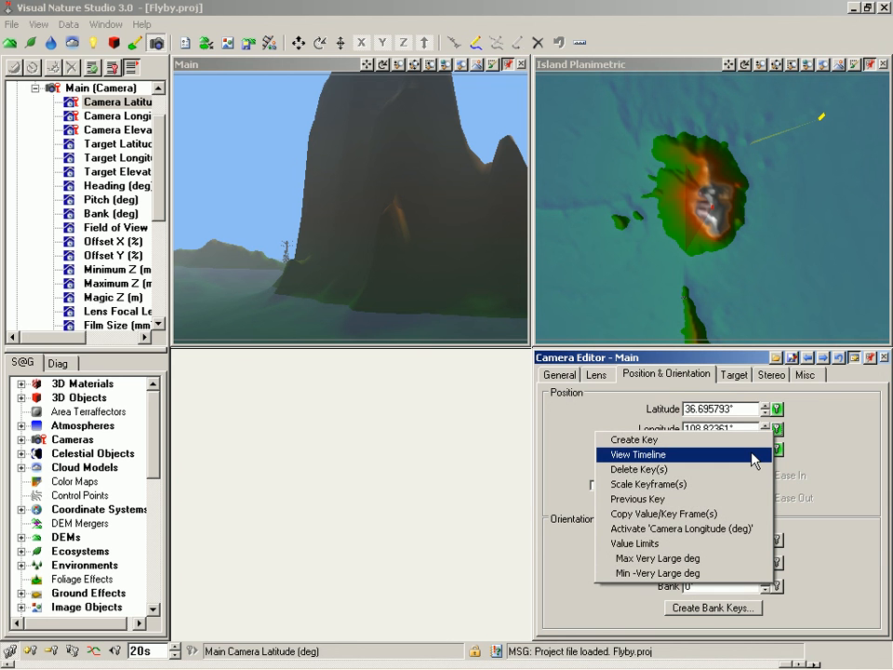
pyautogui.click(754, 456)
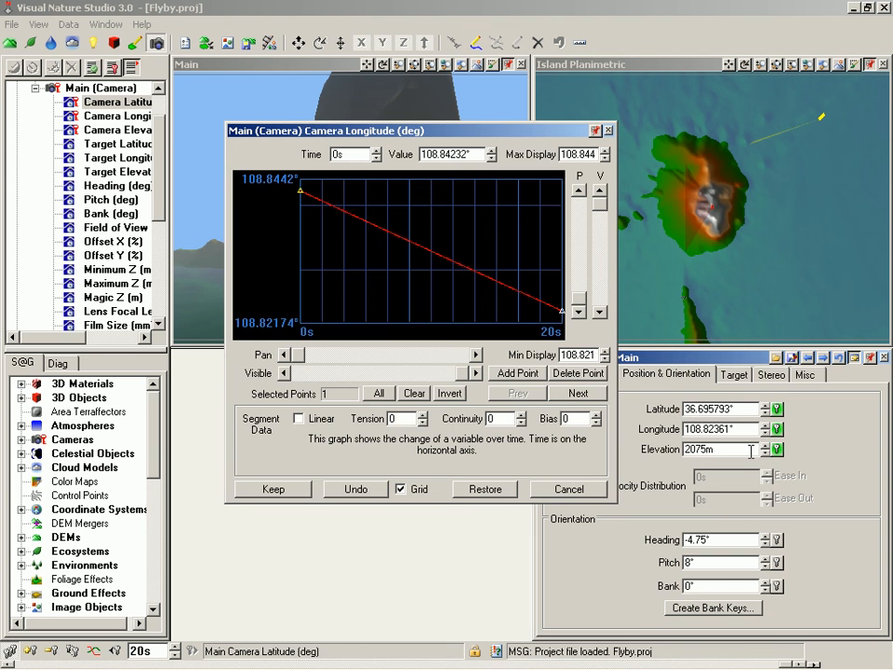
pyautogui.doubleClick(400, 418)
pyautogui.write('1')
pyautogui.press('Tab')
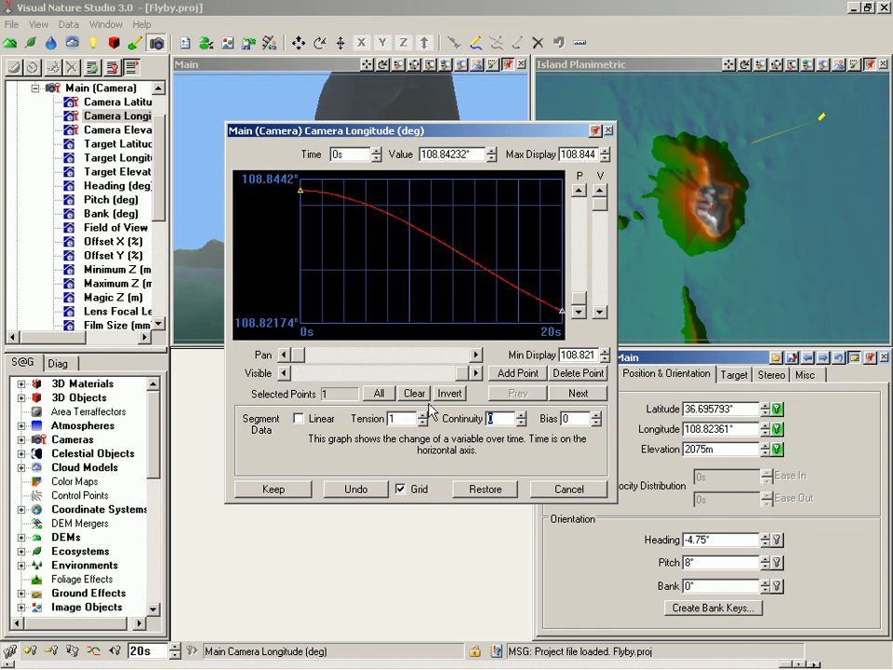
# Step: Set the Tension of the 20-second Camera Longitude key to 1 and keep the timeline changes
pyautogui.click(563, 312)
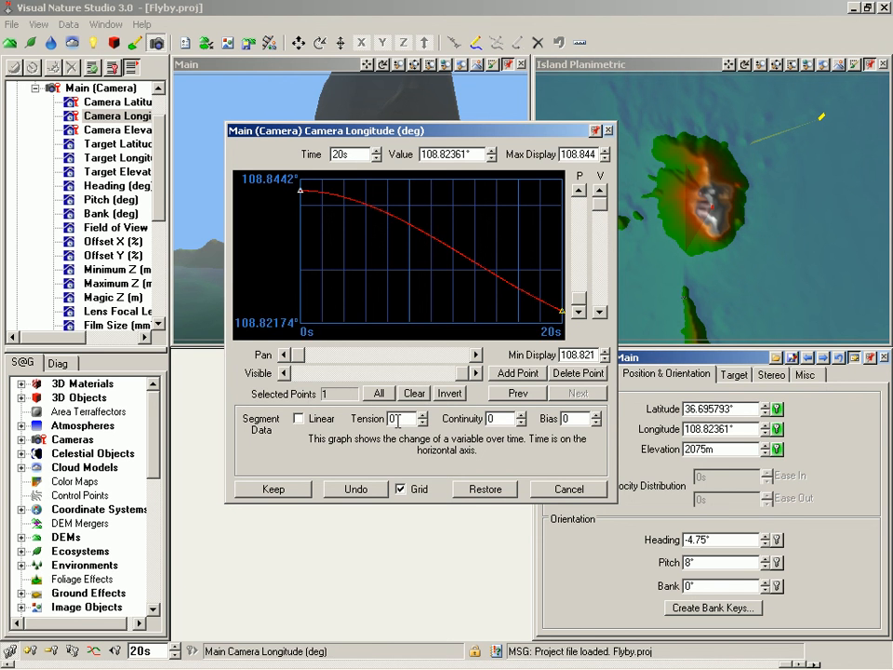
pyautogui.press('Tab')
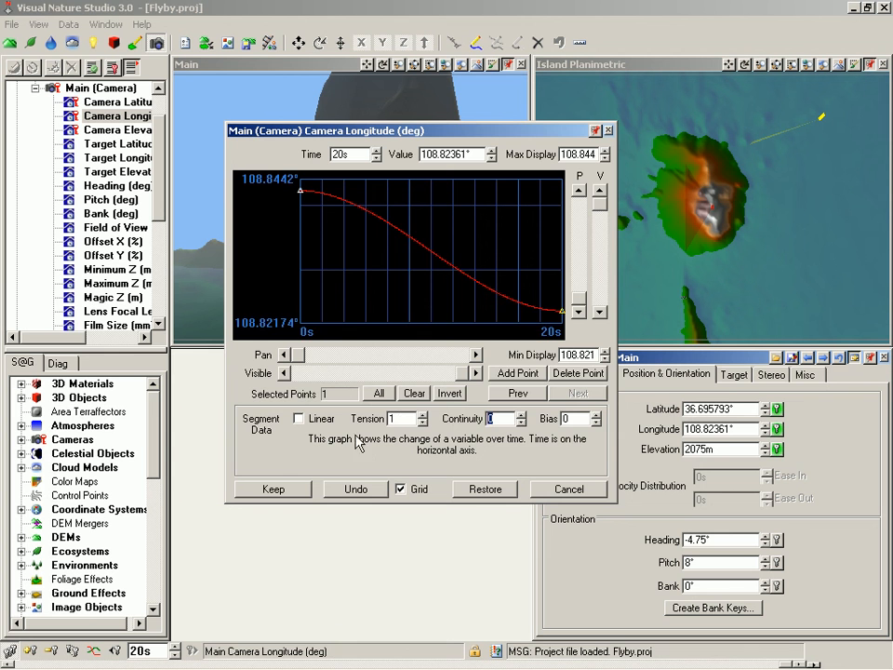
pyautogui.click(272, 489)
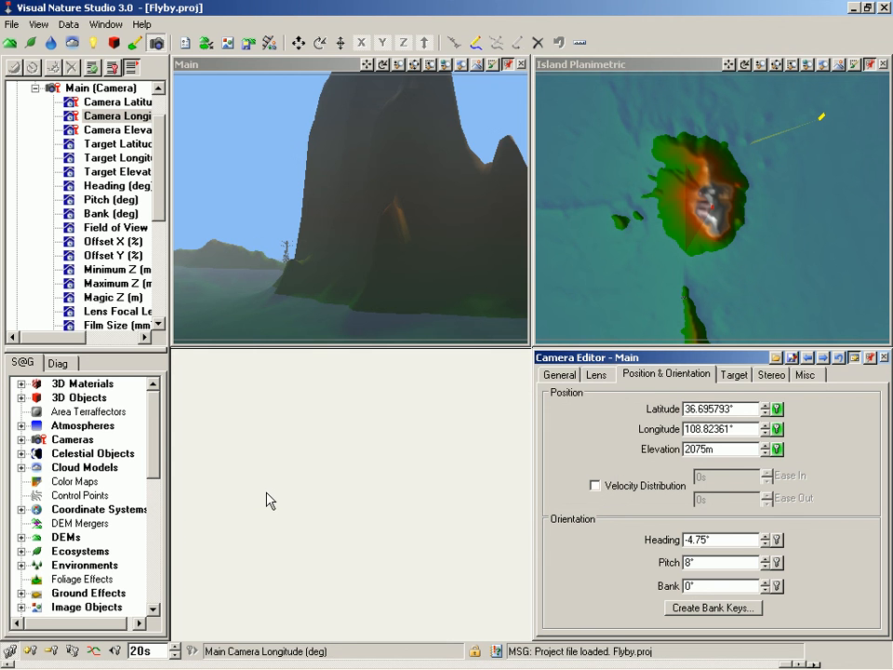
# Step: Return to the 0-second key frame and advance through the animation to preview the camera's start of motion
pyautogui.click(117, 651)
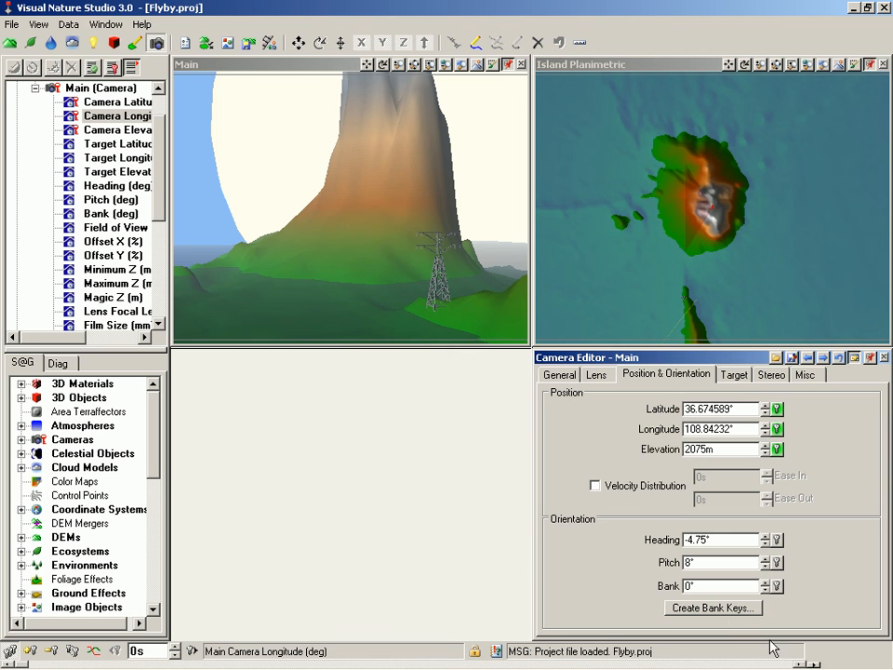
pyautogui.click(813, 662)
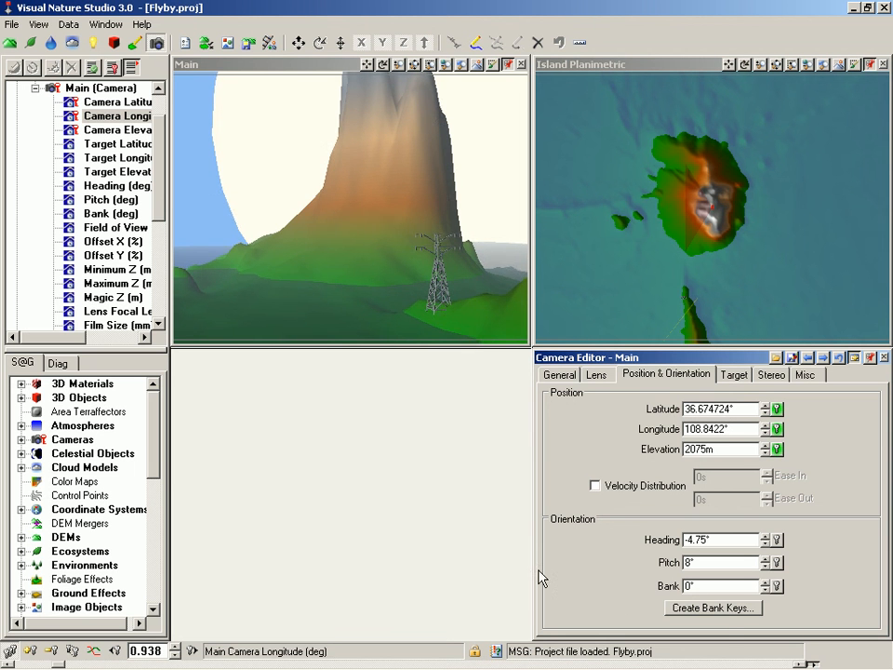